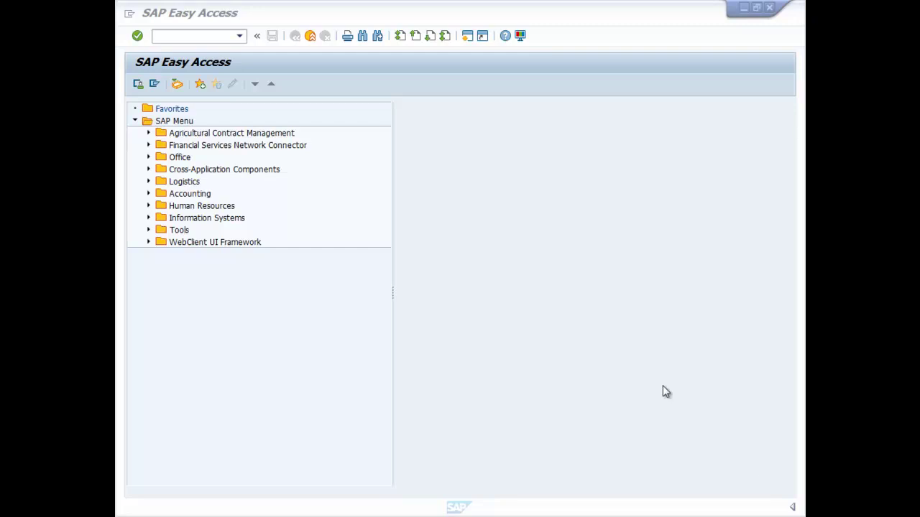
- Start FB50 document entry, then run FBL3N to list G/L line items for company code TATA
click(178, 38)
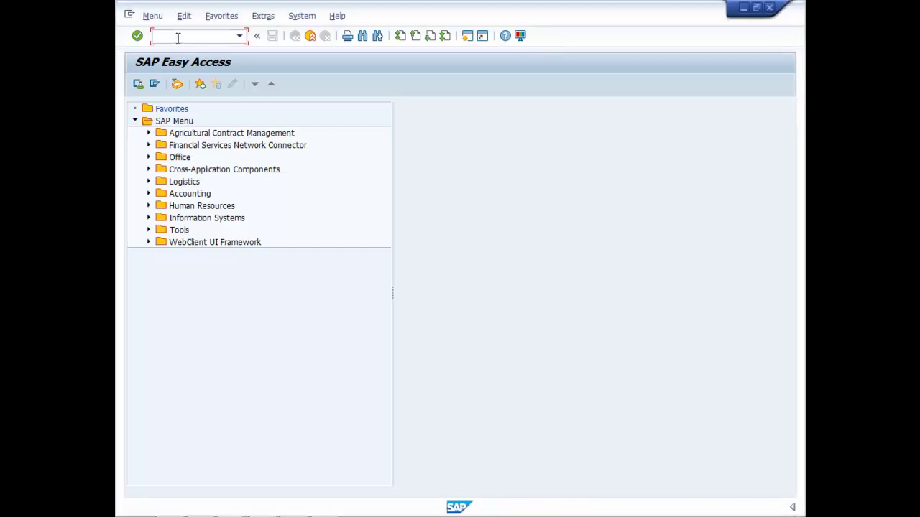
text(FB50)
key(Return)
text(FBL3N)
key(Return)
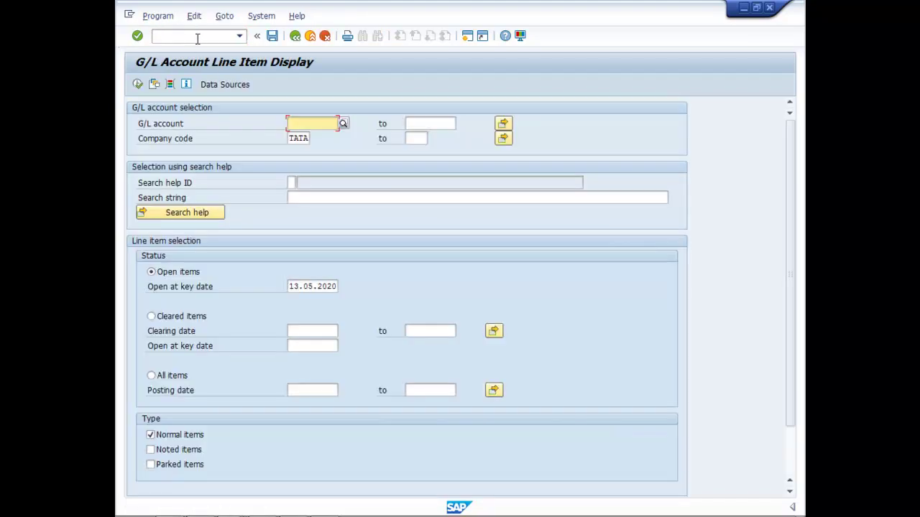
key(F8)
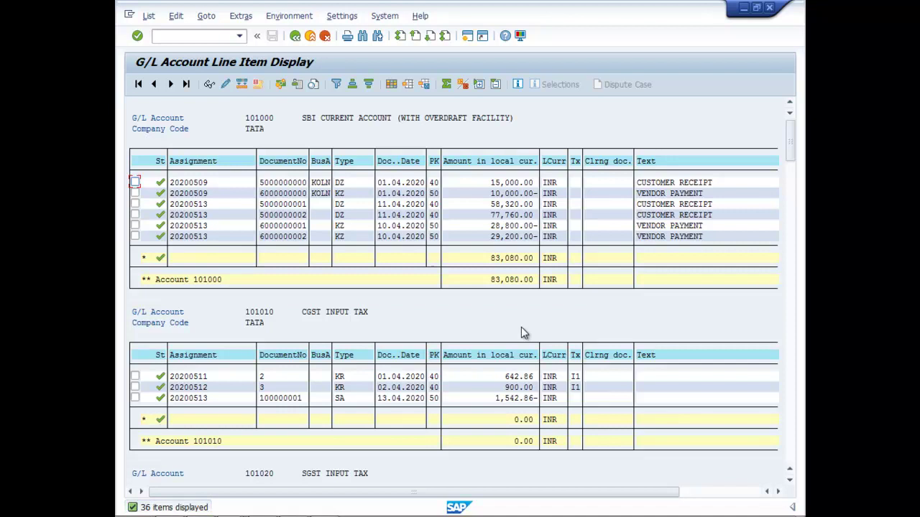
scroll(525, 335, down, 2)
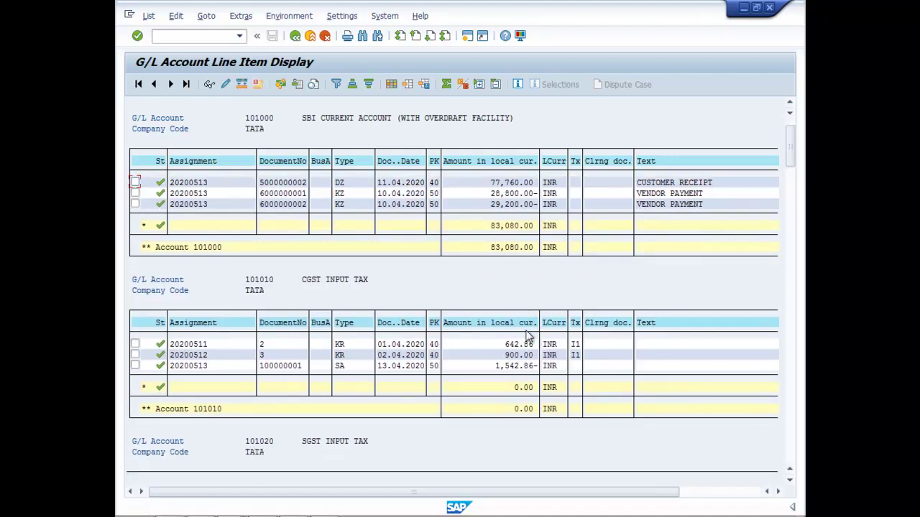
scroll(527, 334, down, 3)
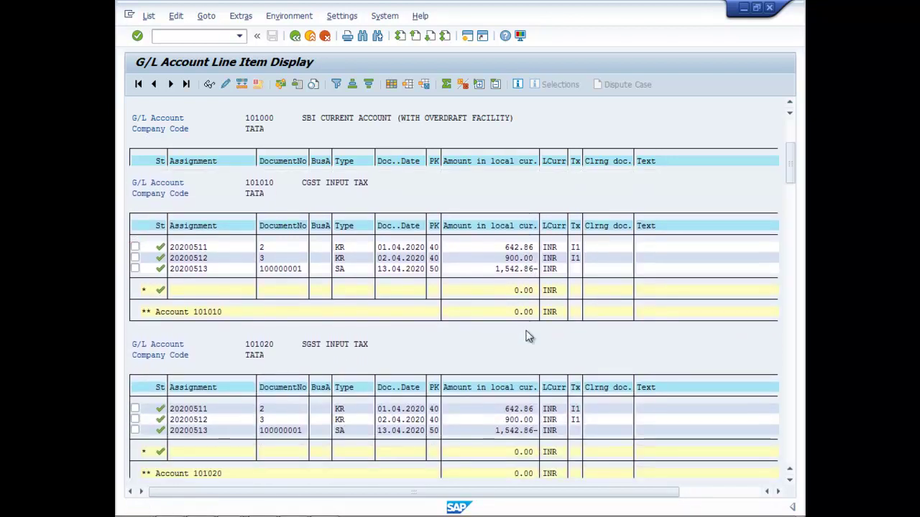
scroll(529, 337, down, 4)
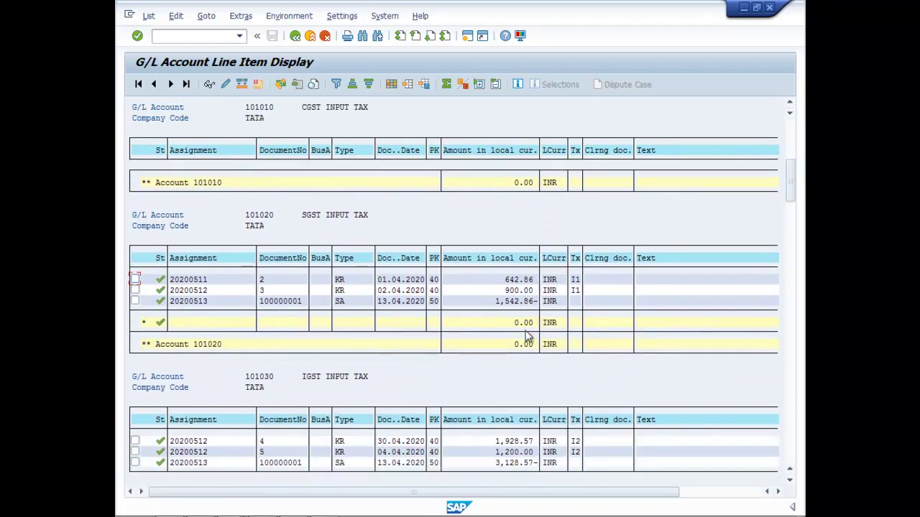
scroll(528, 337, down, 4)
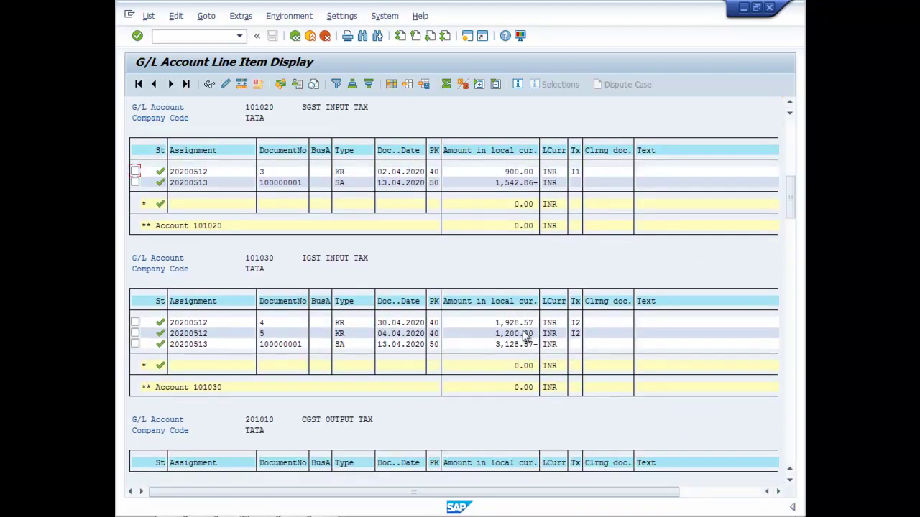
scroll(524, 336, down, 3)
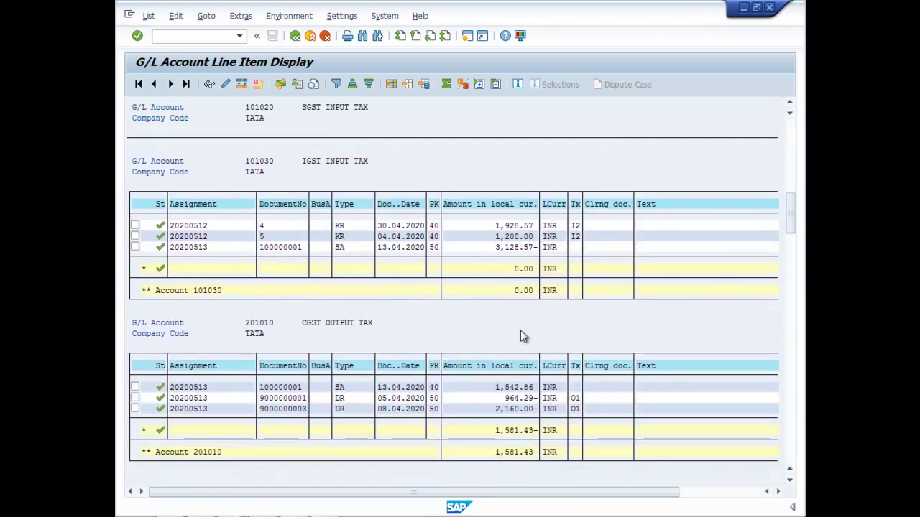
scroll(522, 336, down, 3)
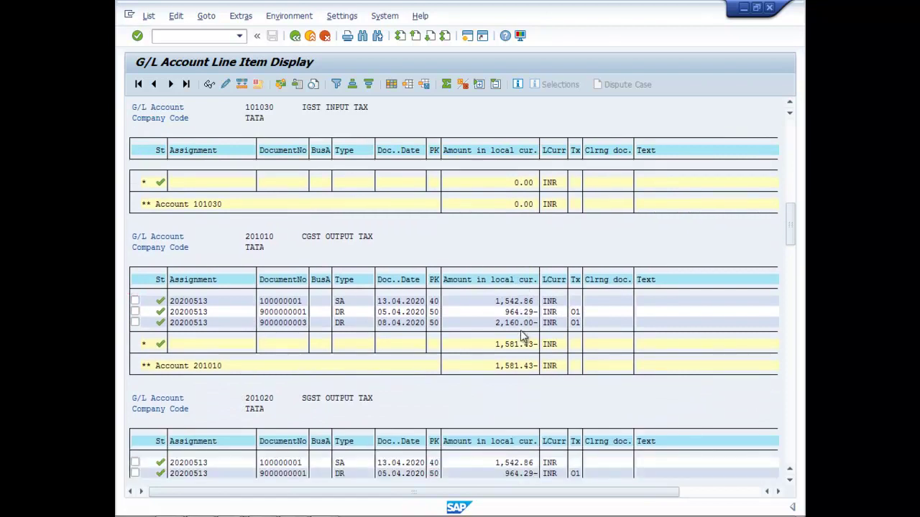
scroll(523, 336, down, 1)
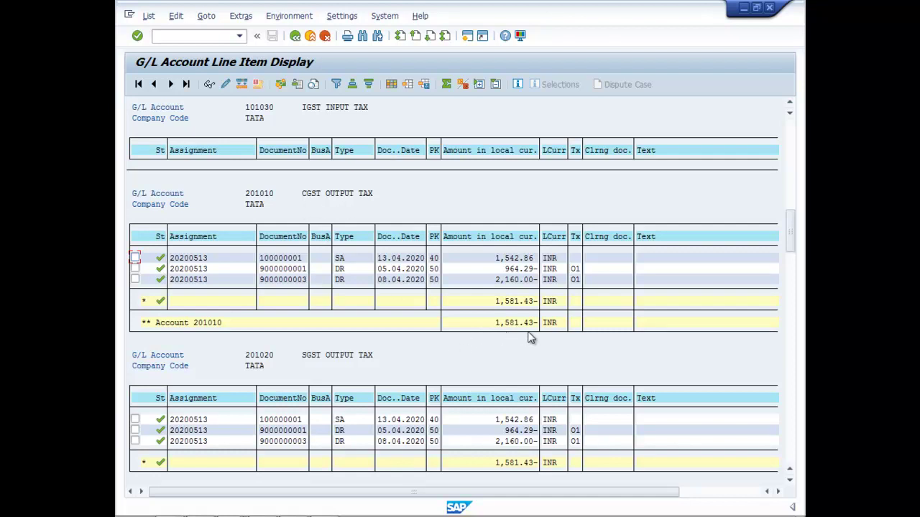
scroll(530, 338, down, 3)
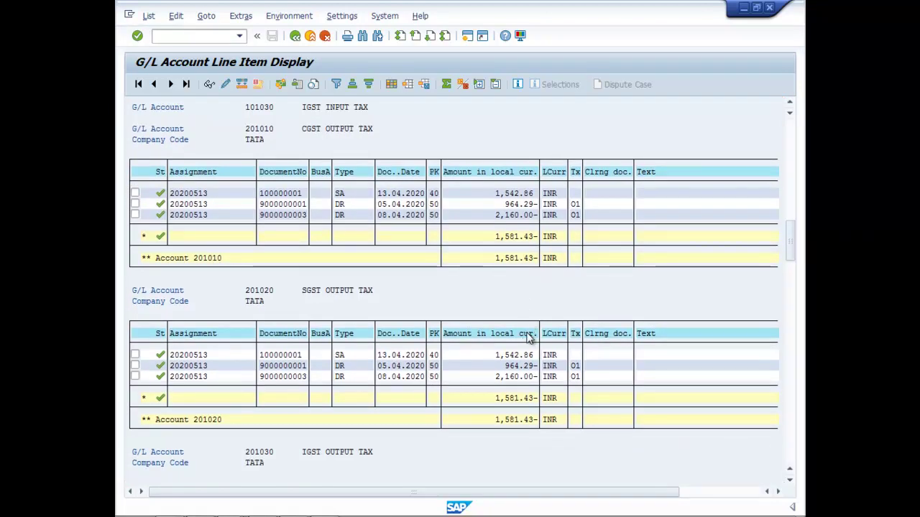
scroll(528, 337, down, 5)
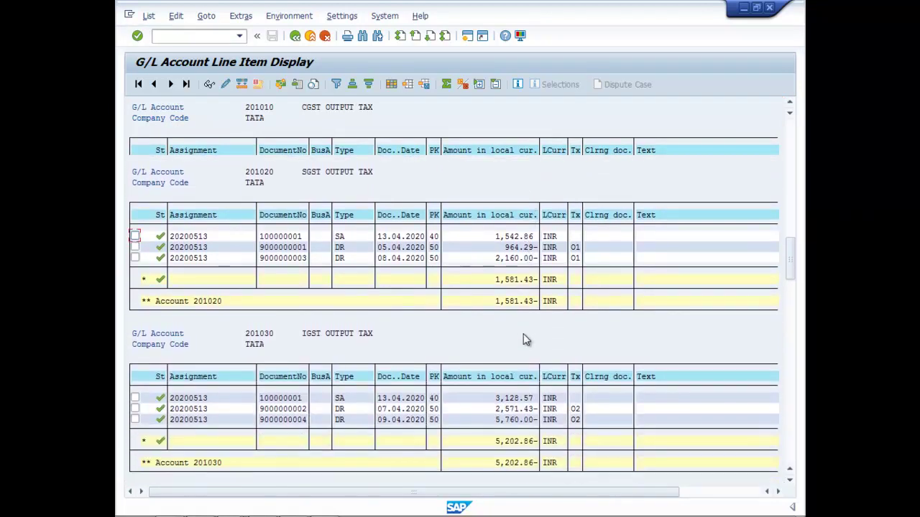
scroll(523, 334, down, 1)
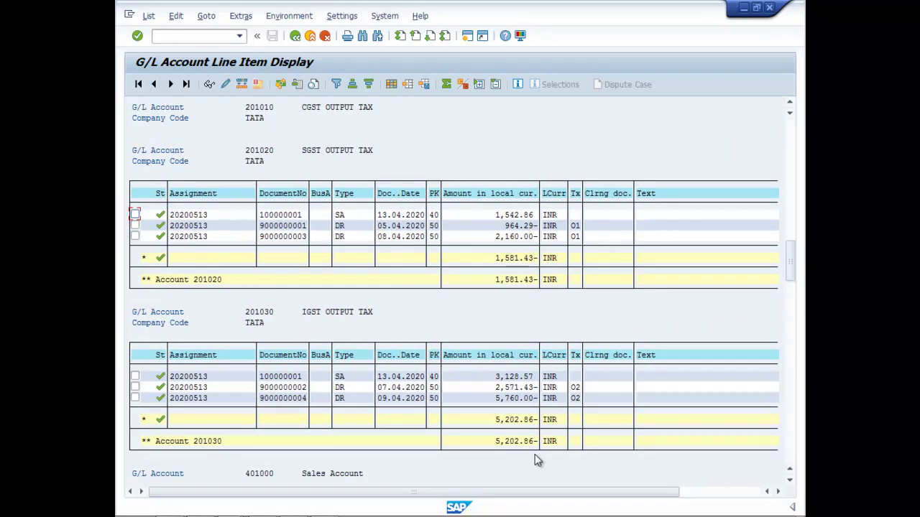
- Fill the FB50 header with date 13.05.2020, reference GST PAY/001/2020 and text STATUTORY PAYMENT
click(744, 9)
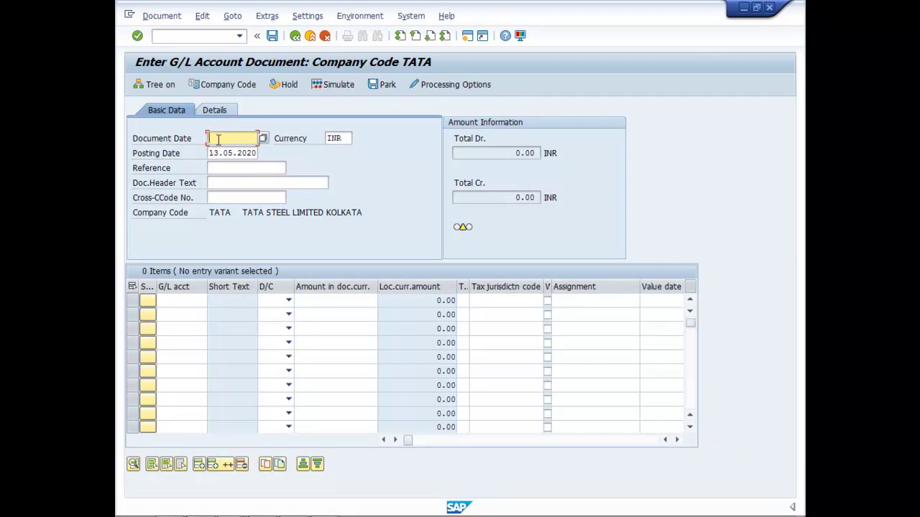
text(13.05)
text(.2020)
click(234, 169)
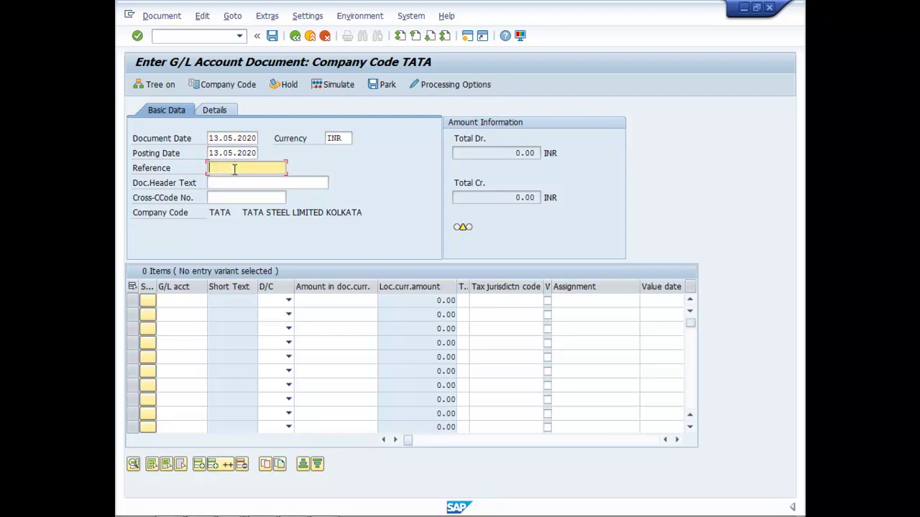
text(GST)
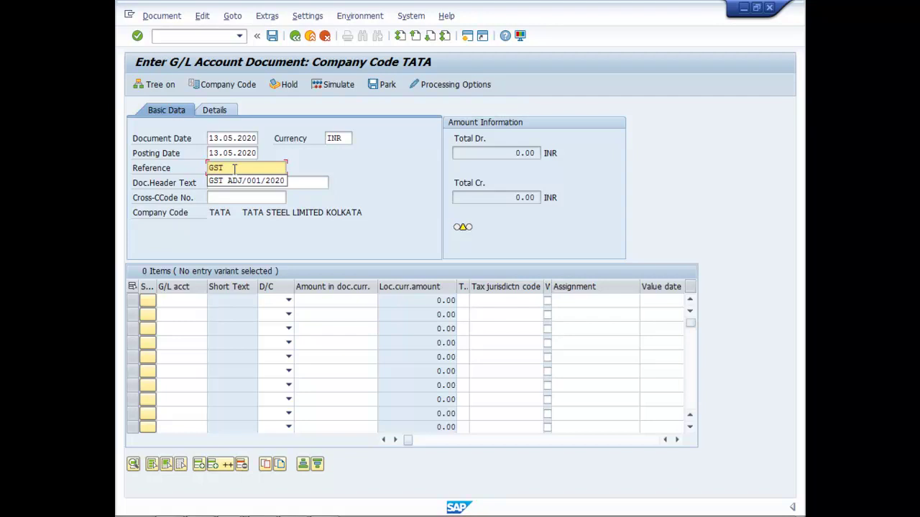
text( PAY)
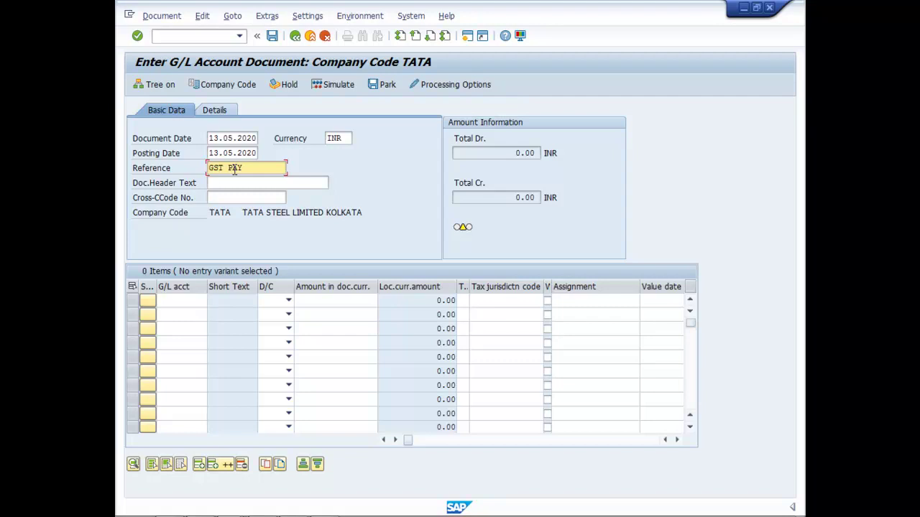
text(/001/2020)
click(221, 182)
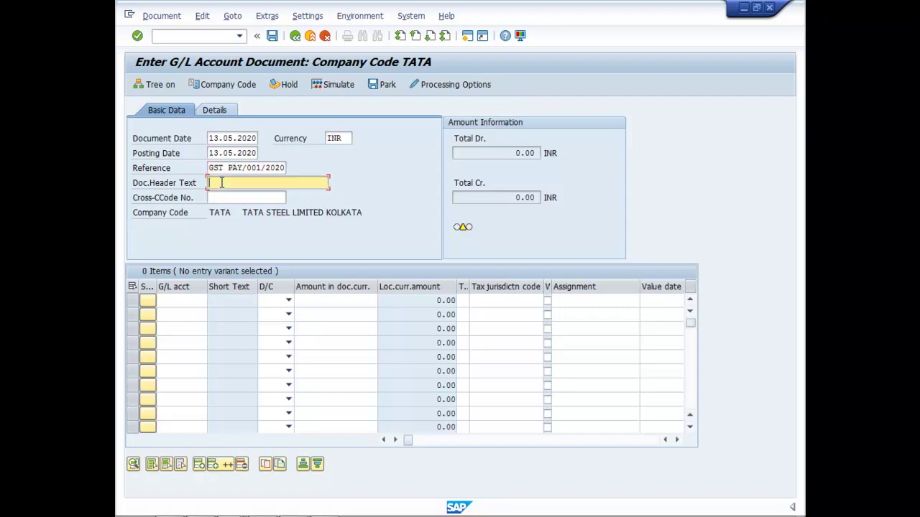
text(STATUTORY PAYMENT)
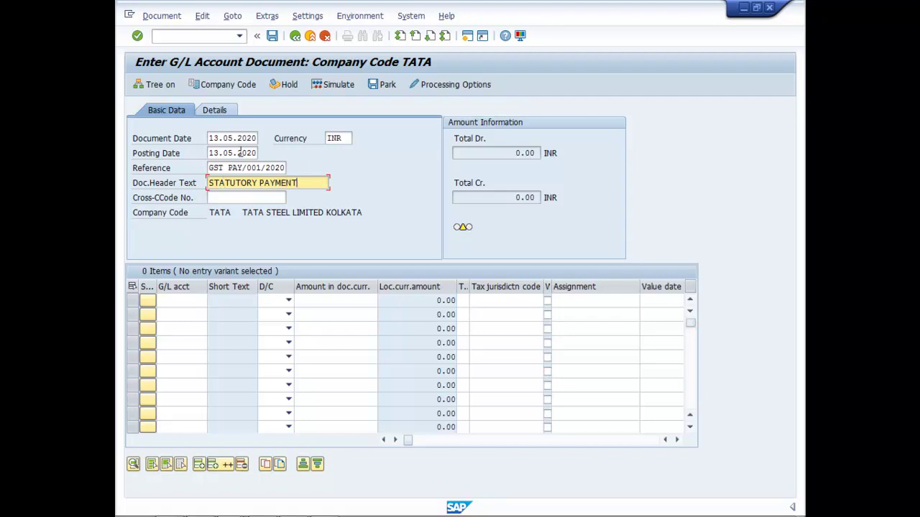
- Set the first line's G/L account to 201030 IGST OUTPUT TAX from search help
click(194, 300)
click(215, 302)
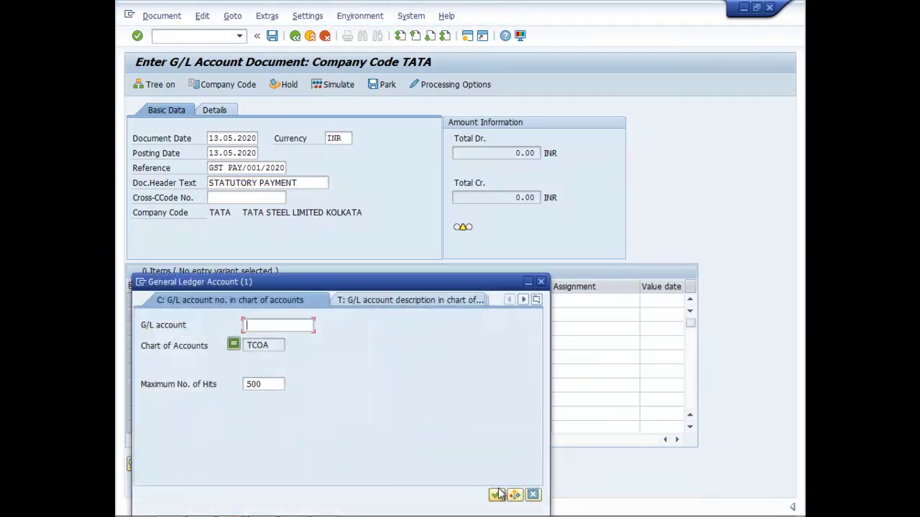
click(498, 495)
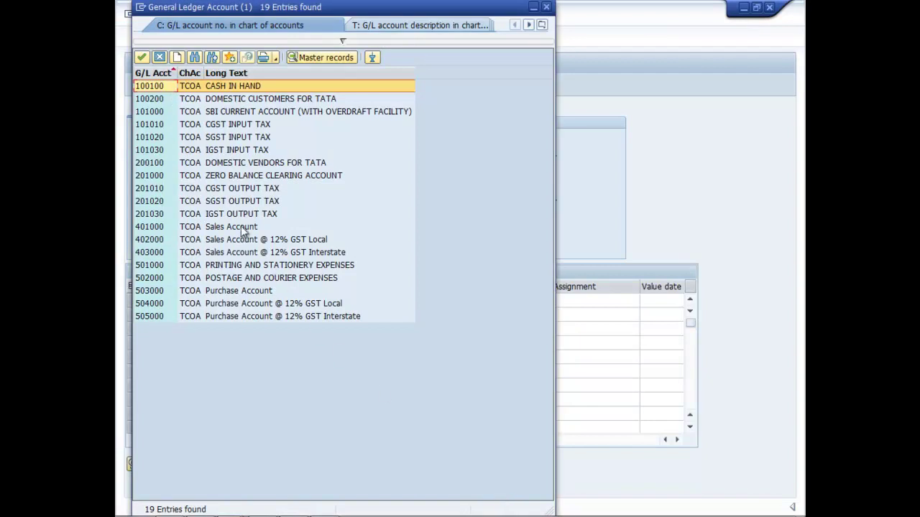
click(246, 214)
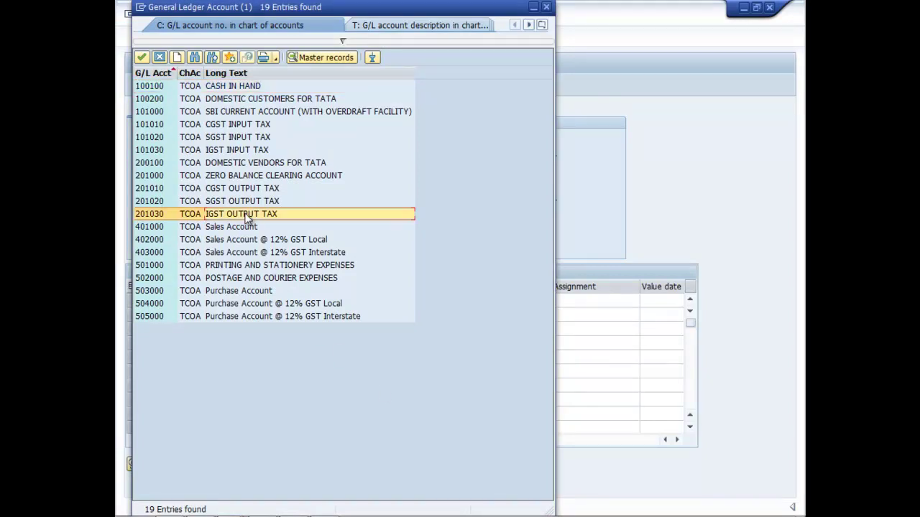
click(142, 57)
- Mark the IGST line as debit and enter its report balance of 5202.86
click(288, 301)
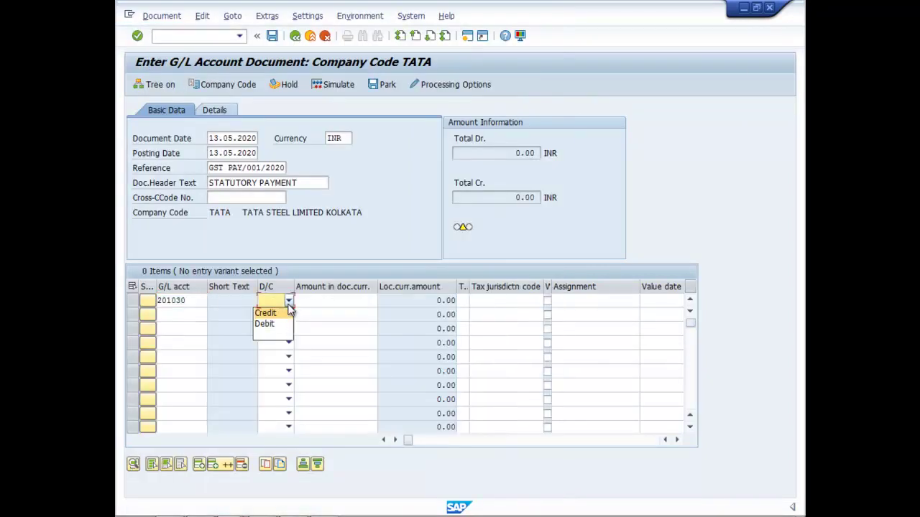
click(281, 325)
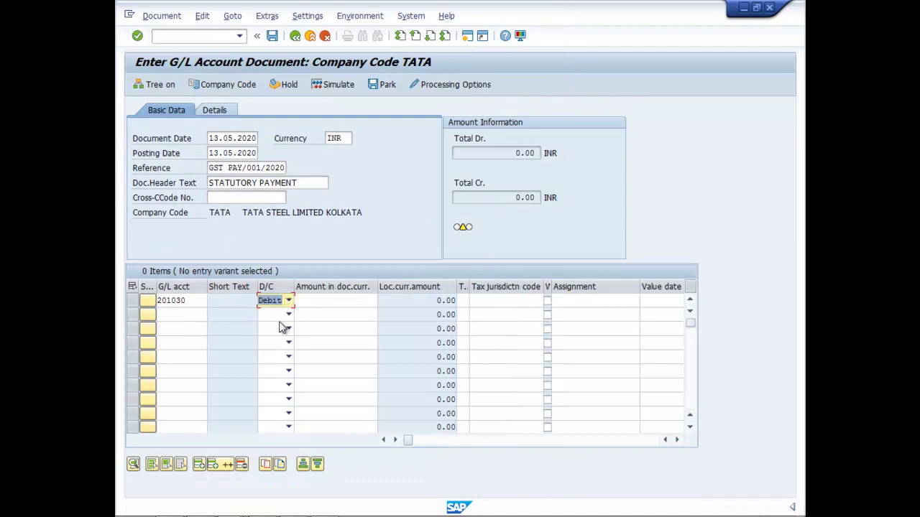
click(335, 302)
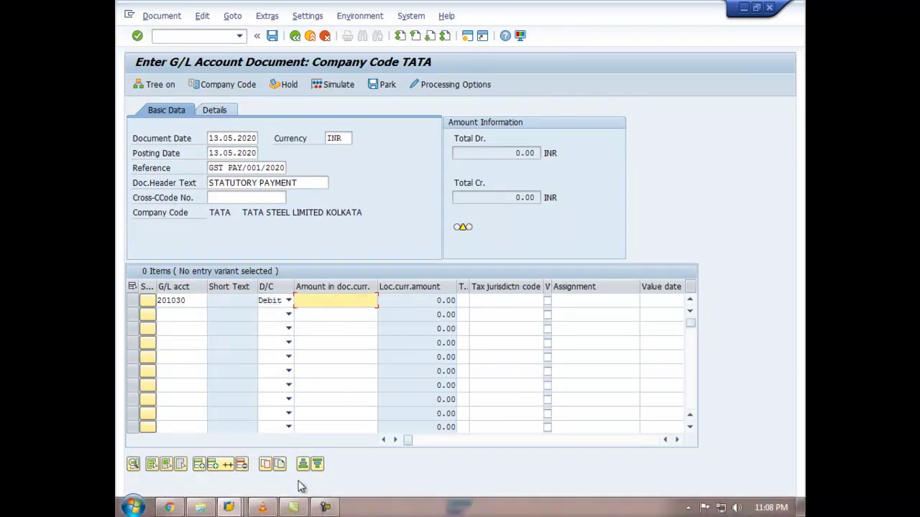
mouse_move(237, 512)
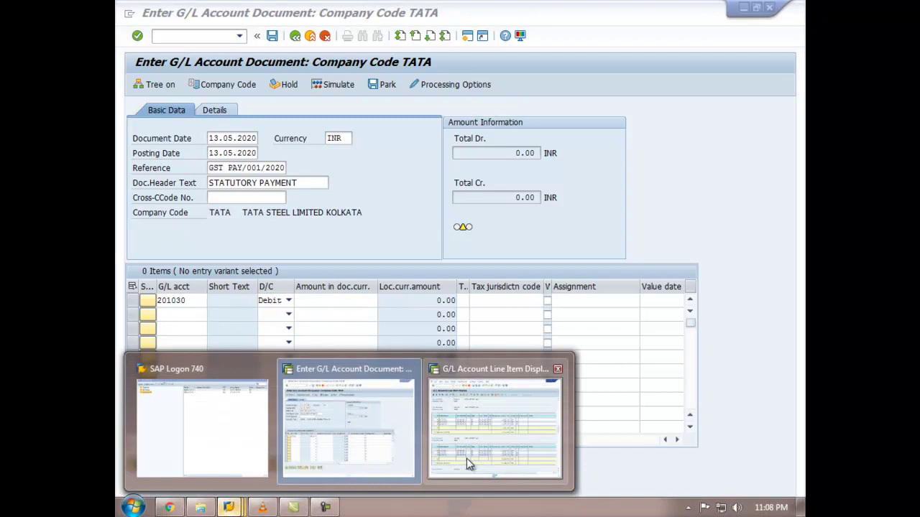
click(467, 459)
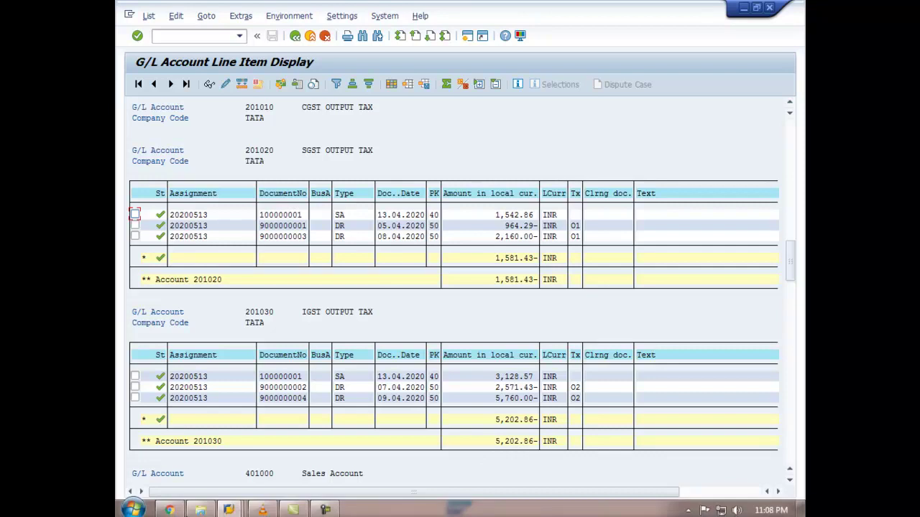
mouse_move(231, 509)
click(316, 449)
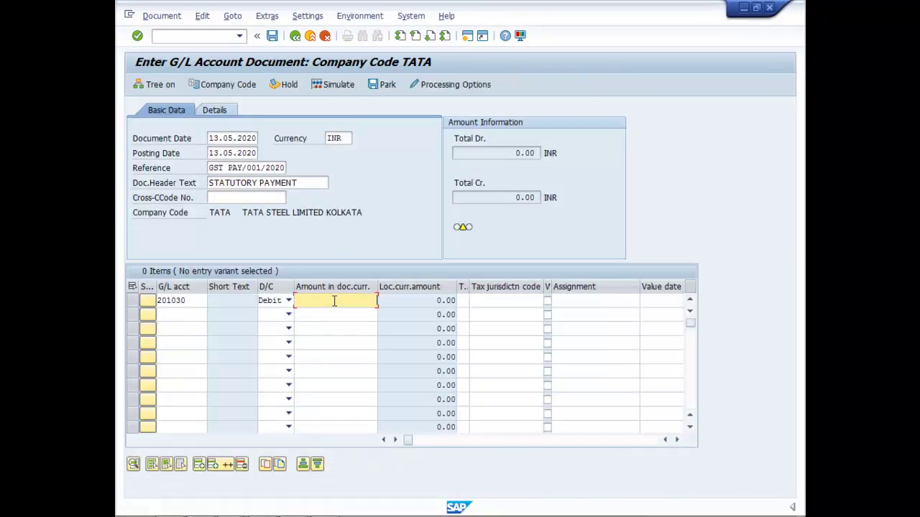
click(335, 301)
text(5202.86)
- Set the second line's G/L account to 201010 CGST OUTPUT TAX from search help
click(201, 315)
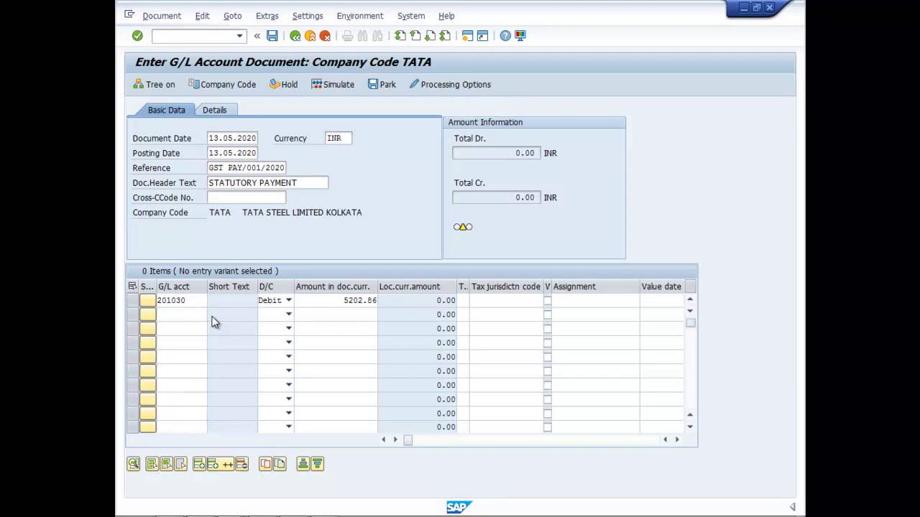
click(212, 316)
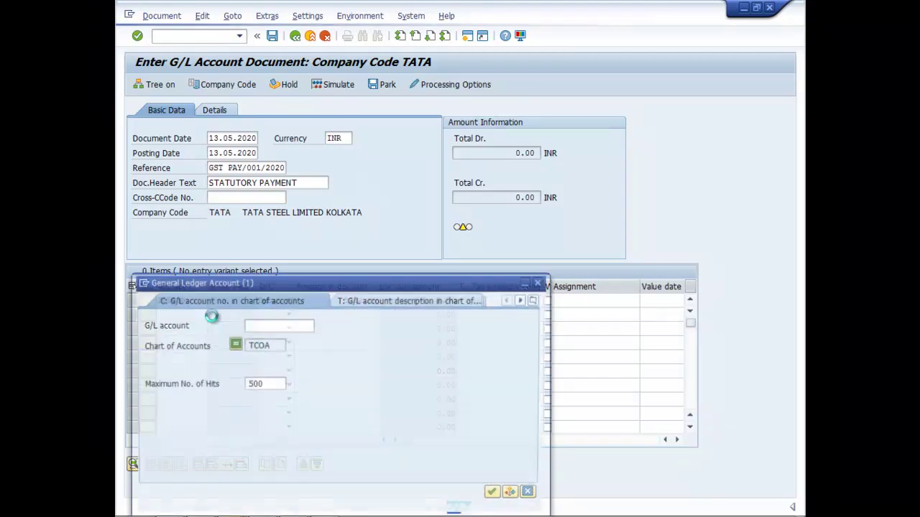
click(495, 495)
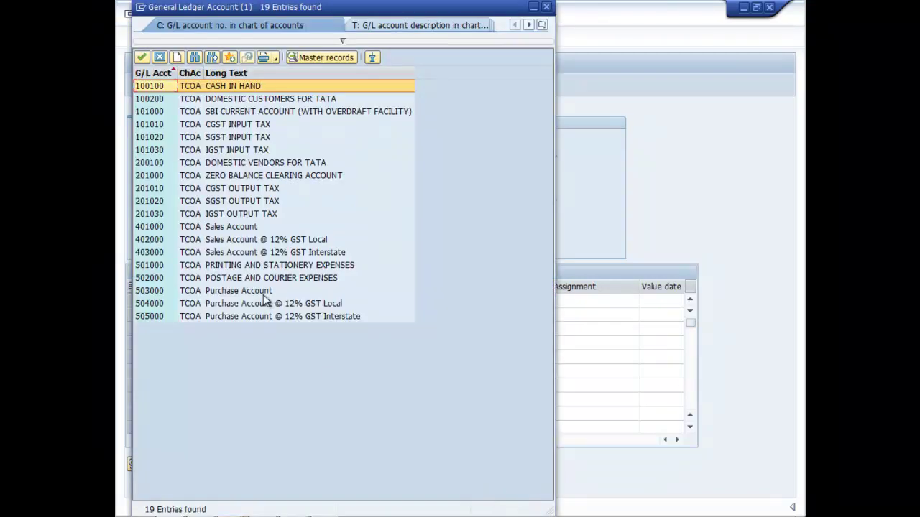
click(241, 188)
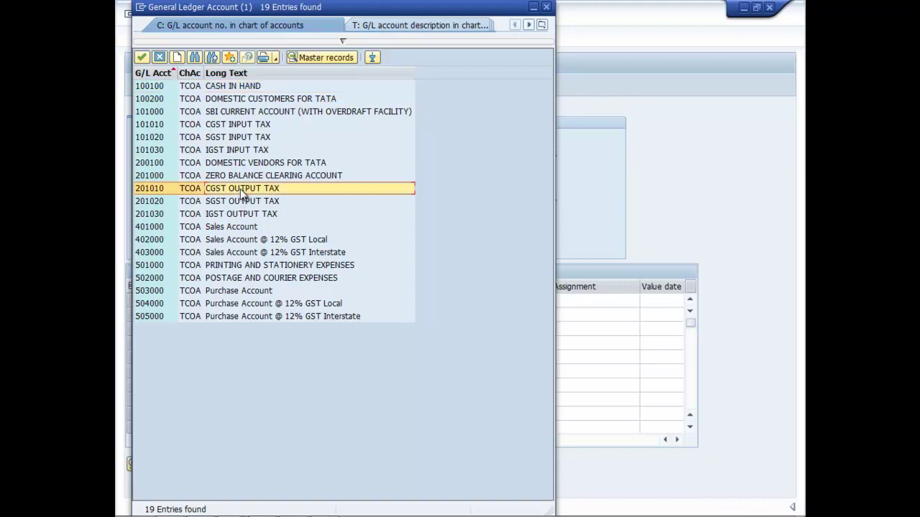
click(142, 57)
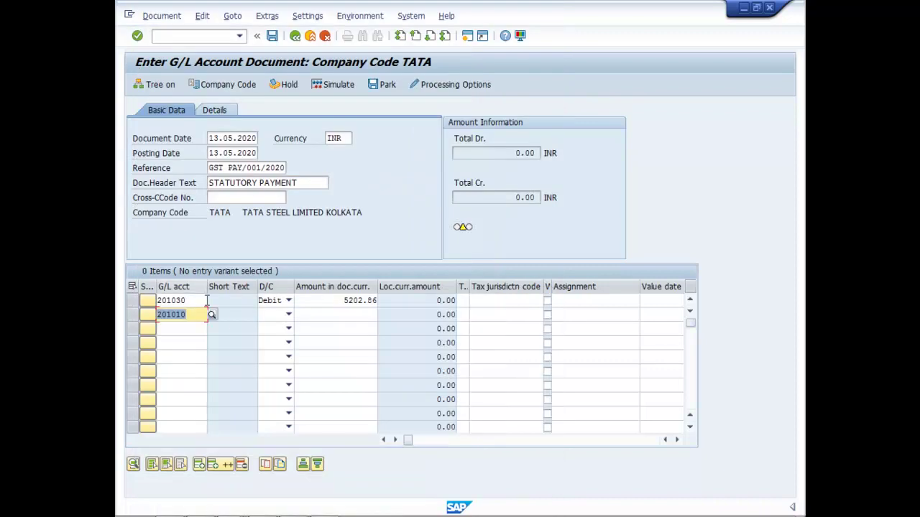
- Mark the CGST line as debit and look up its output tax balance in the report
click(288, 314)
click(282, 342)
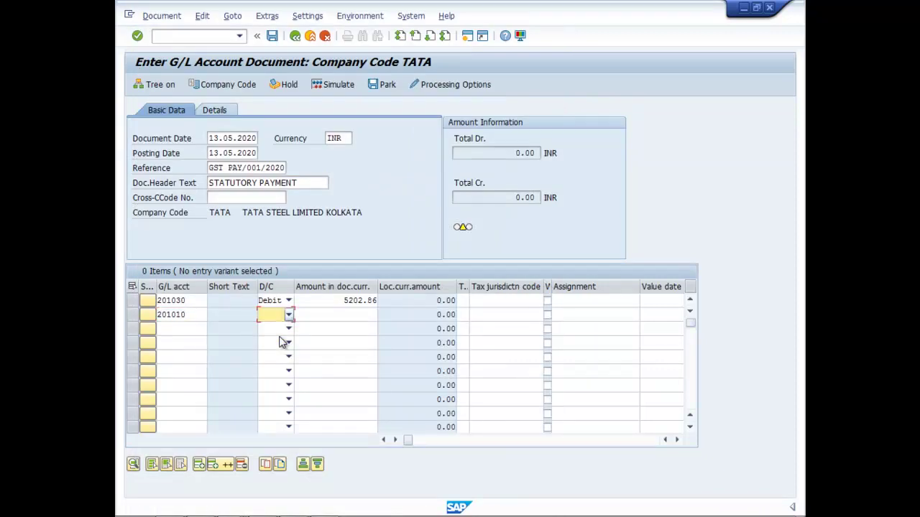
click(373, 316)
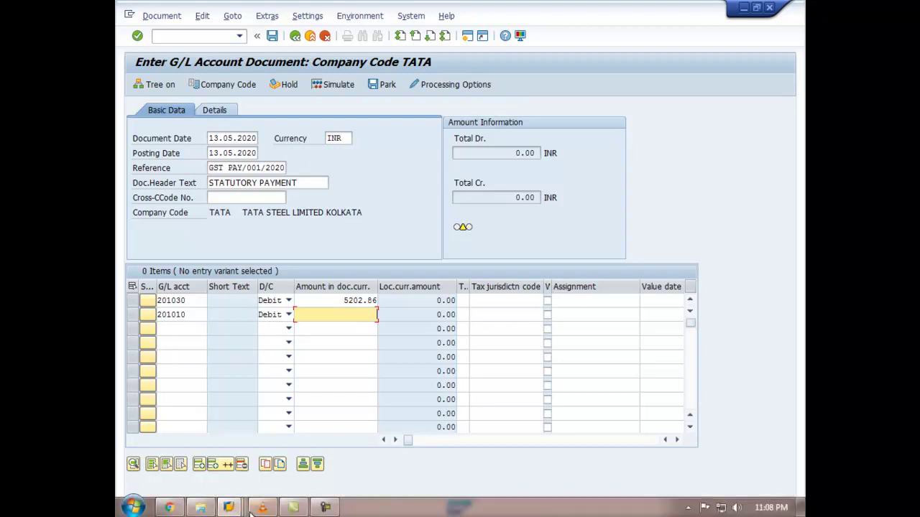
mouse_move(229, 508)
click(443, 462)
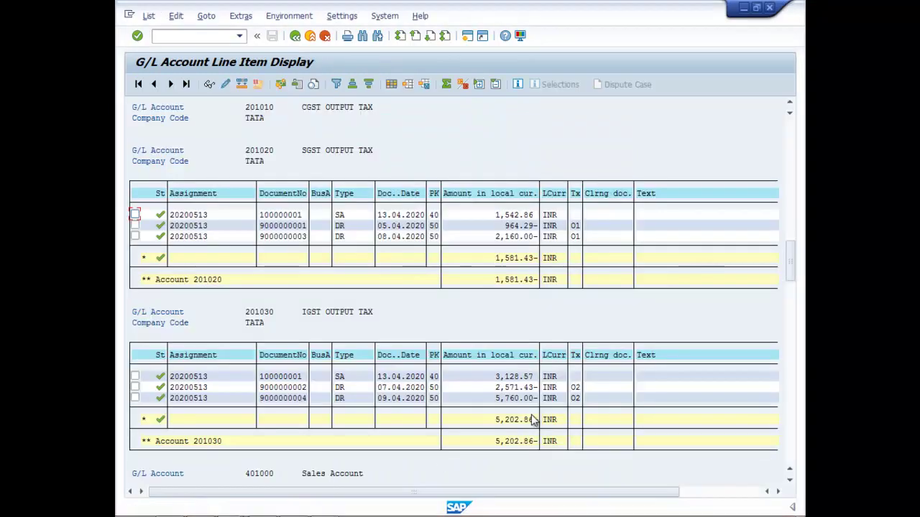
scroll(503, 300, up, 1)
scroll(503, 302, up, 4)
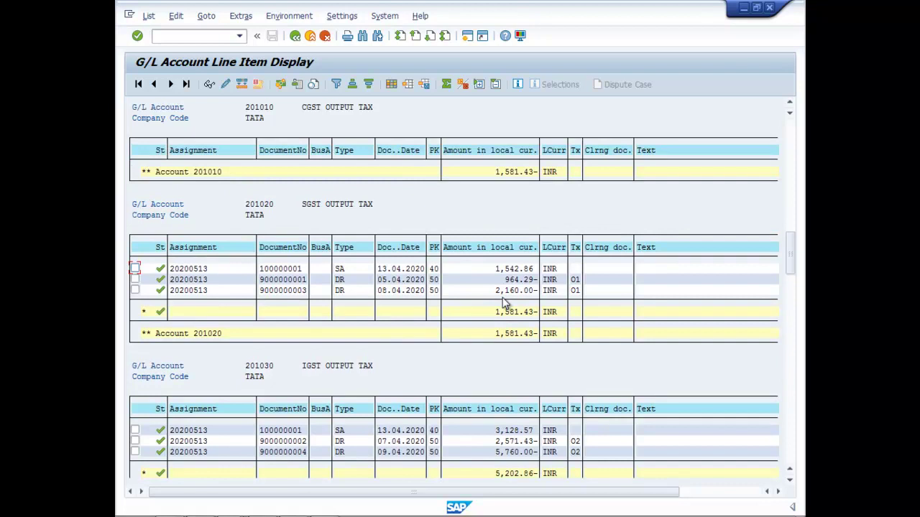
scroll(506, 304, up, 3)
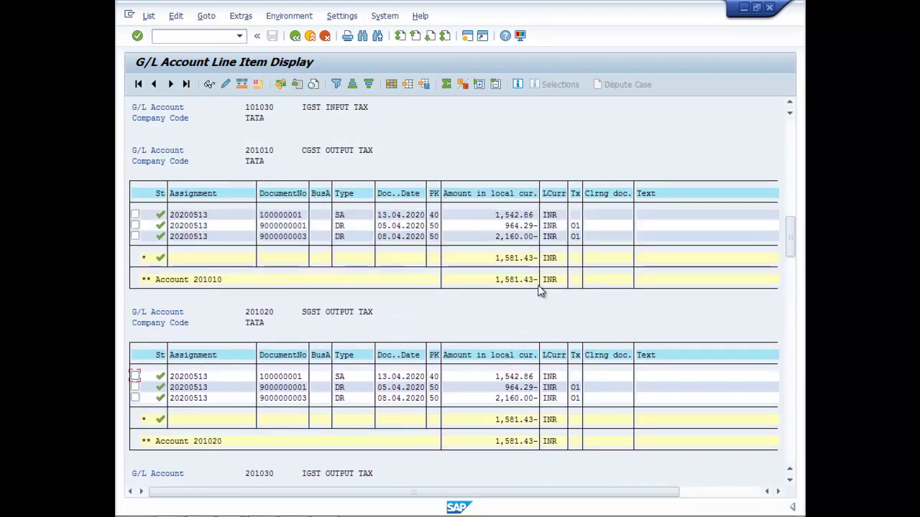
mouse_move(244, 509)
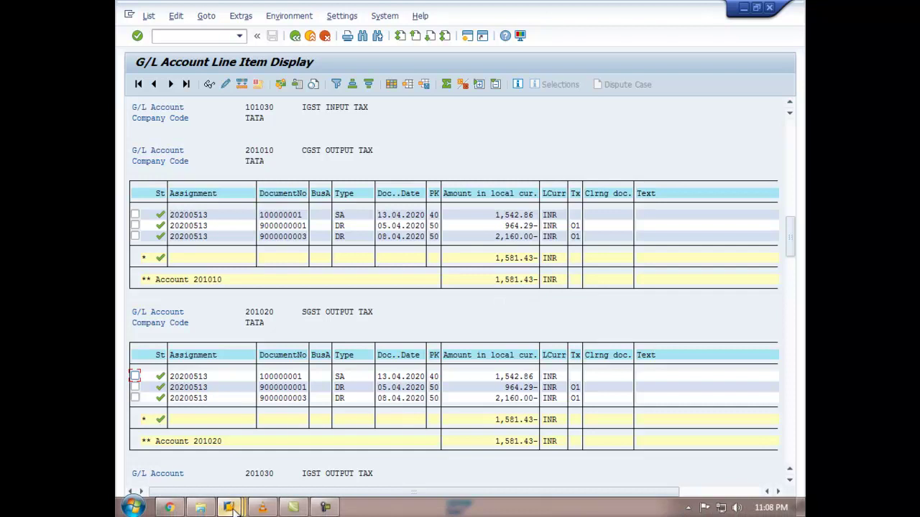
click(317, 456)
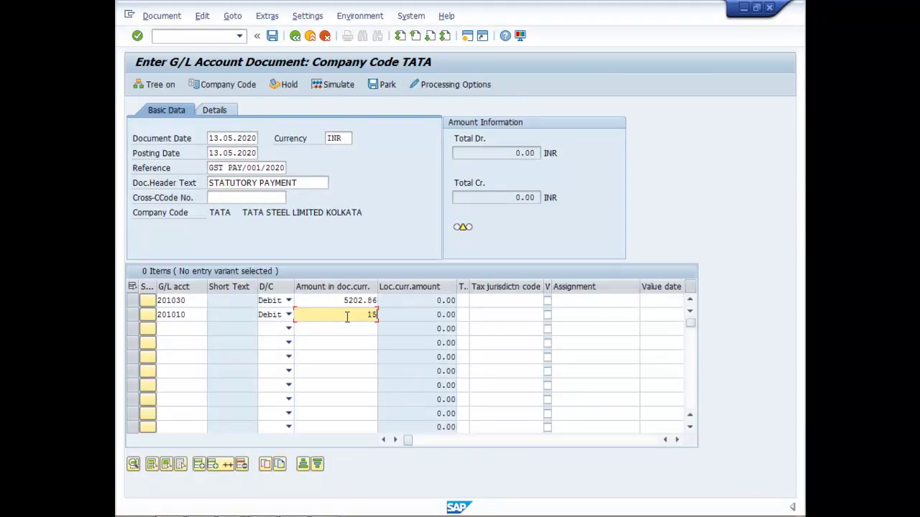
- Enter 1581.43 as the CGST line amount, rechecking the balance in the report
text(1)
key(BackSpace)
text(43)
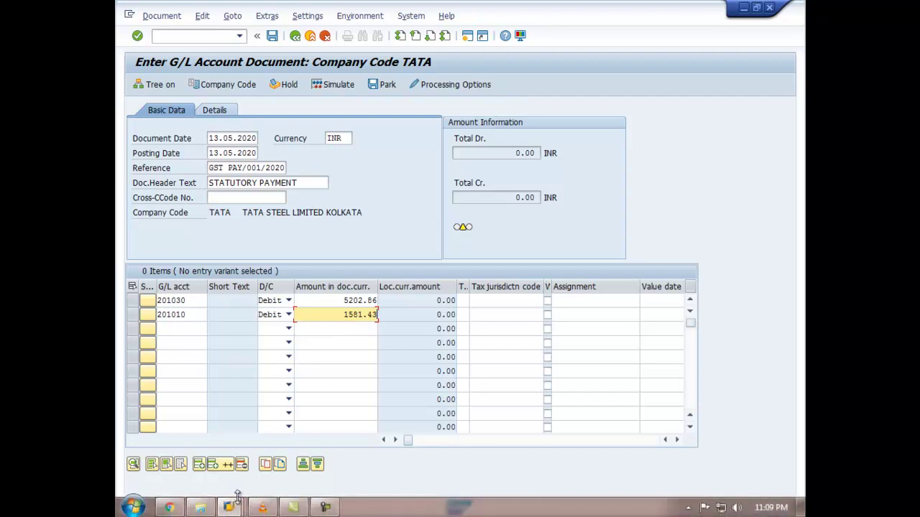
mouse_move(230, 511)
click(506, 385)
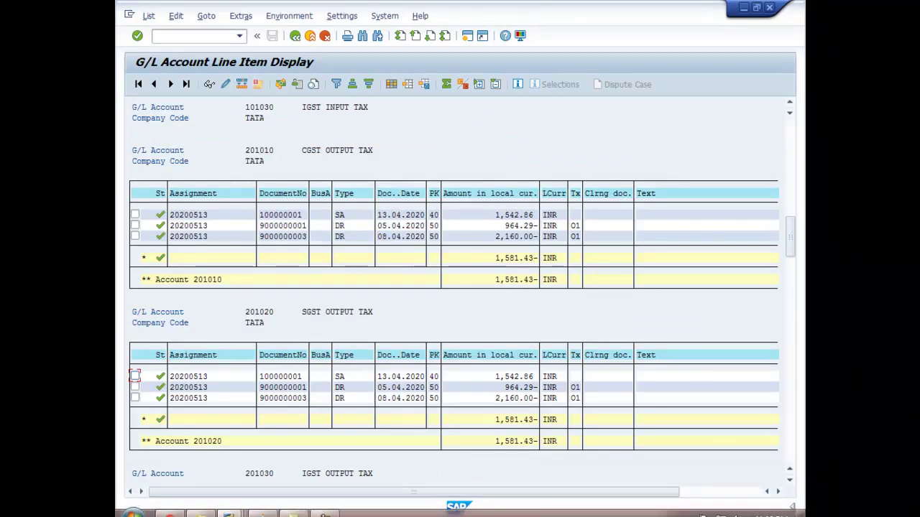
click(229, 508)
click(317, 455)
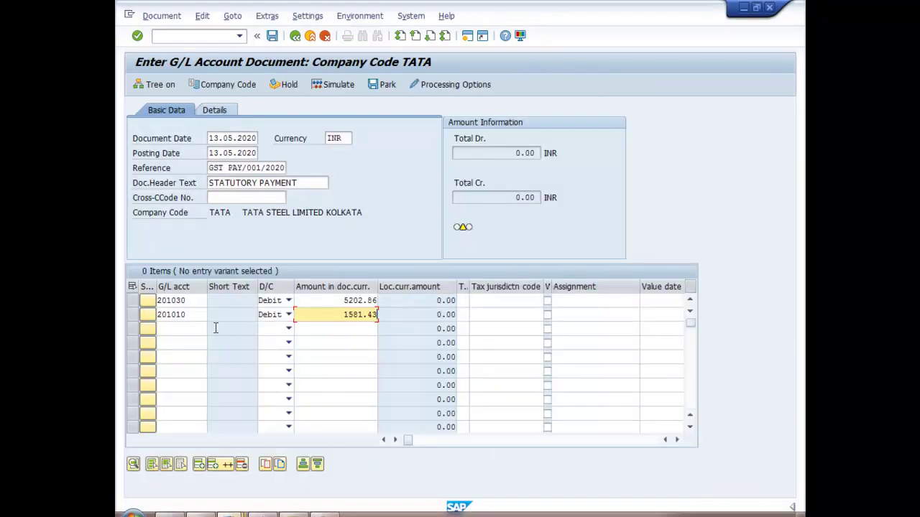
click(207, 329)
click(212, 329)
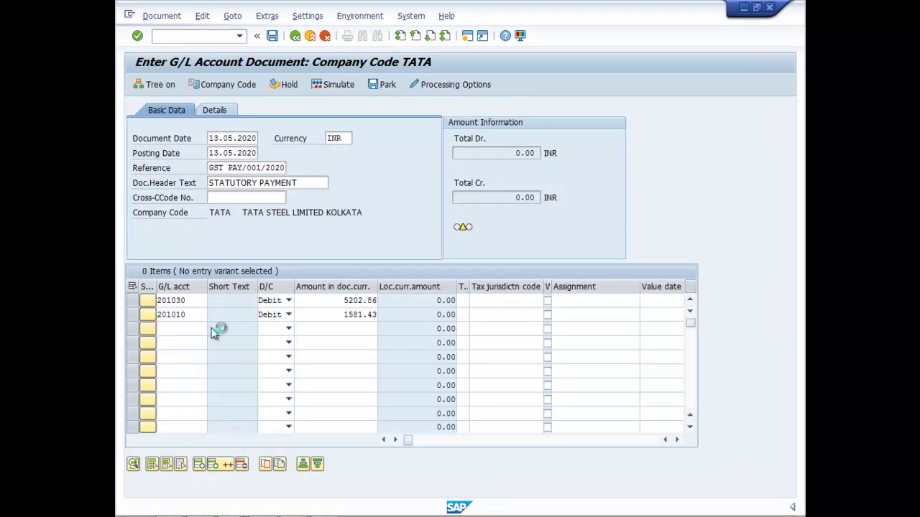
- Choose 201020 SGST OUTPUT TAX for line three, mark it debit, and enter 1581.43
click(496, 495)
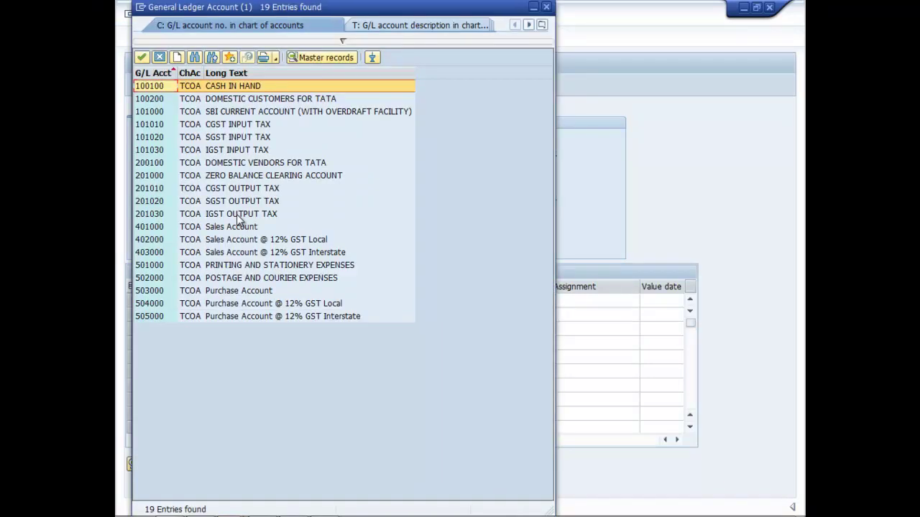
click(237, 201)
click(141, 58)
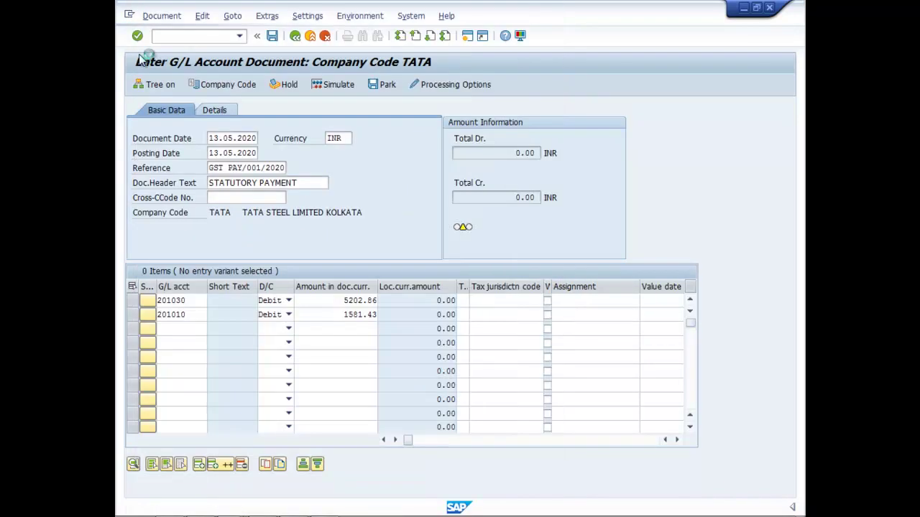
click(288, 328)
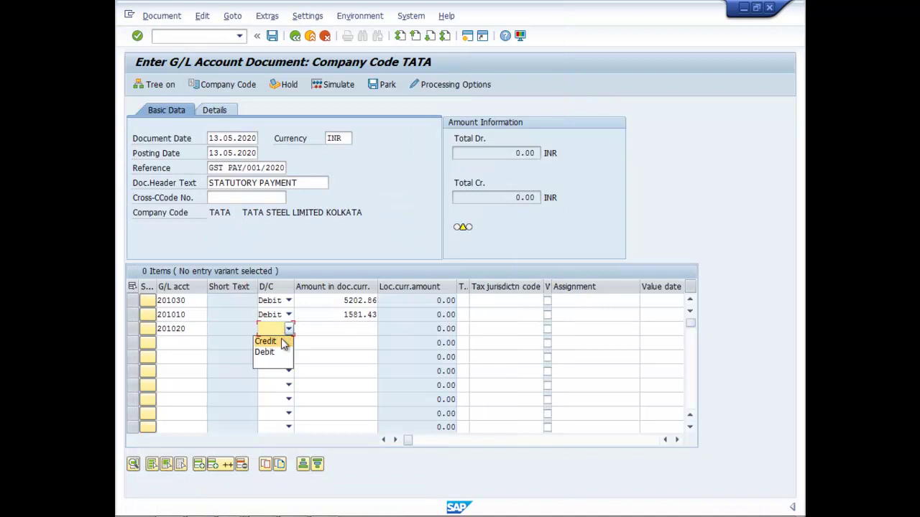
click(273, 352)
click(353, 331)
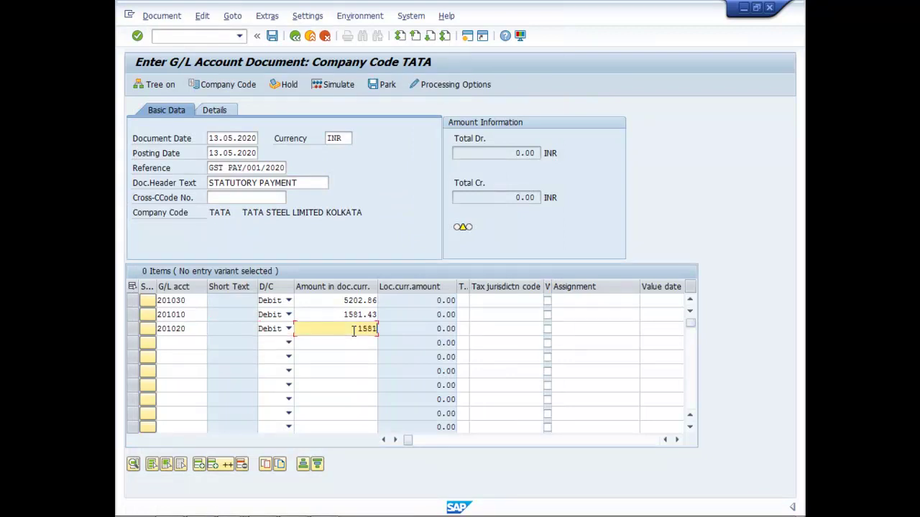
text(1581.43)
- Add line four crediting SBI current account 101000, using * to auto-balance at 8,365.72
click(198, 342)
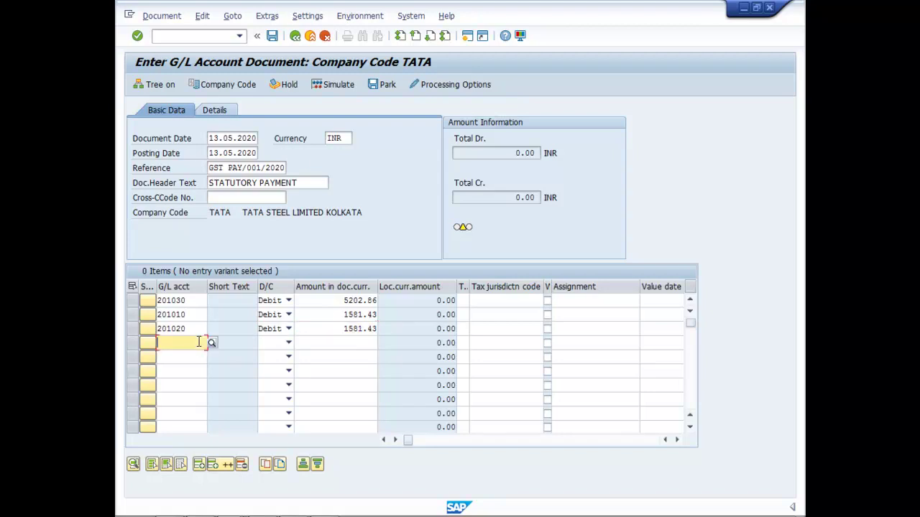
key(F4)
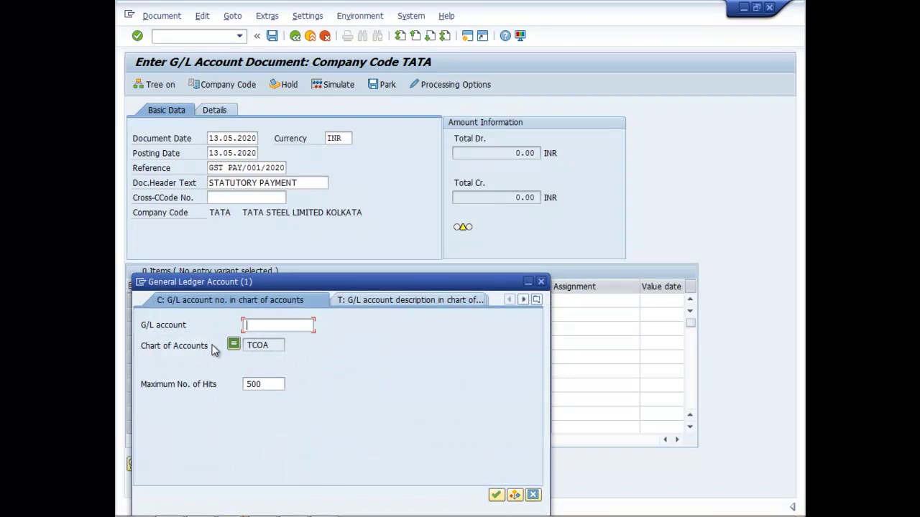
click(496, 496)
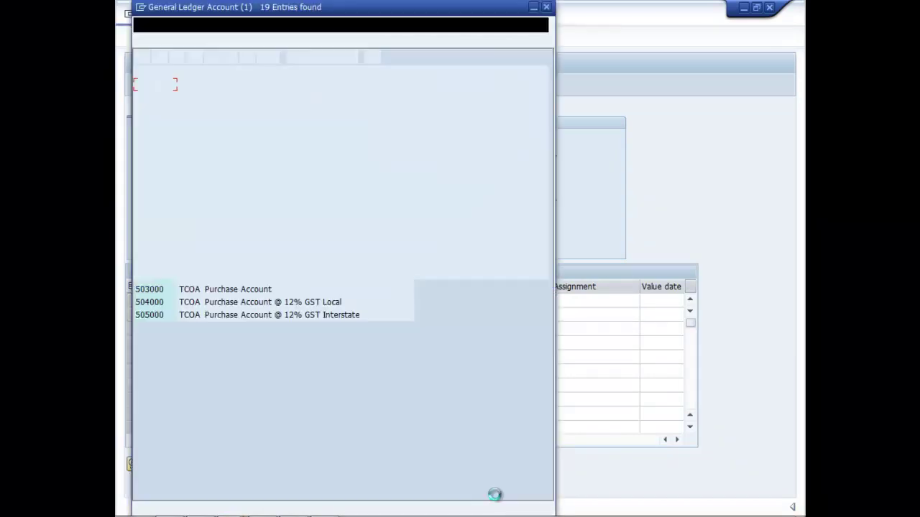
click(229, 111)
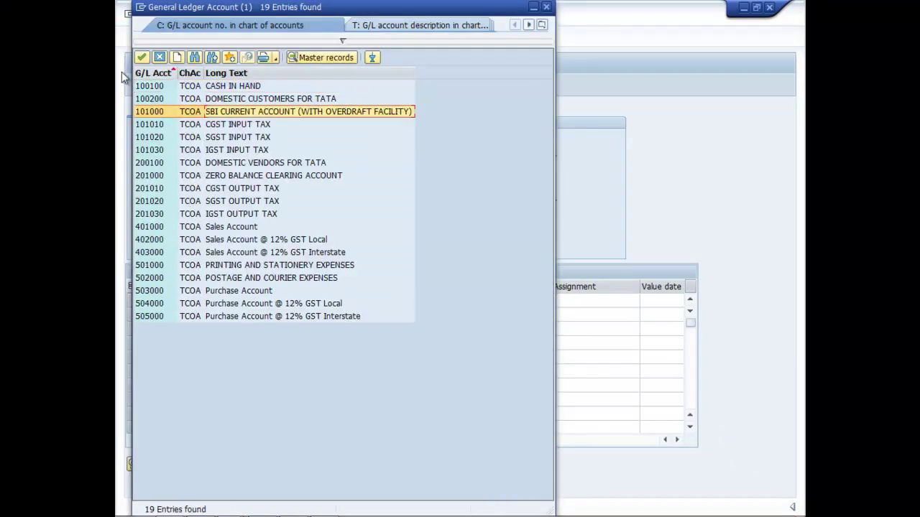
click(142, 57)
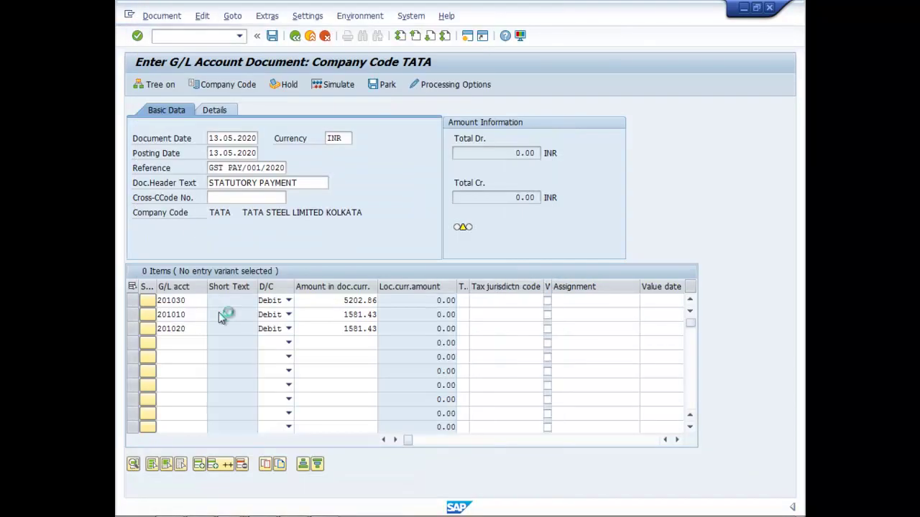
click(288, 343)
click(265, 355)
click(350, 343)
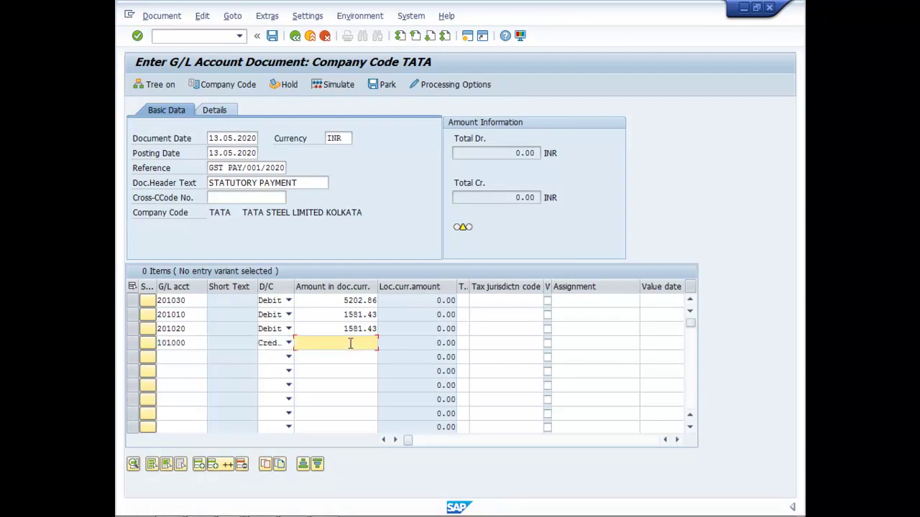
text(*)
key(Return)
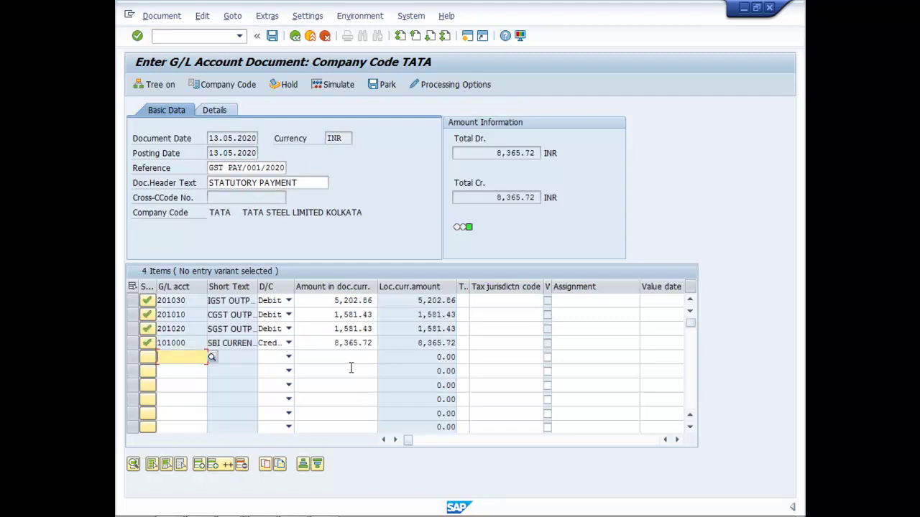
- Simulate the document to review postings, then save it as document 100000002
click(334, 84)
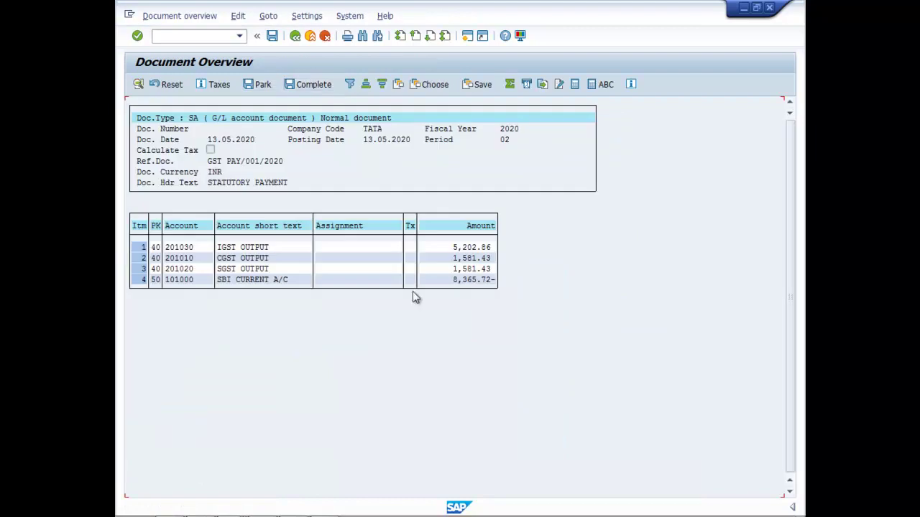
click(272, 36)
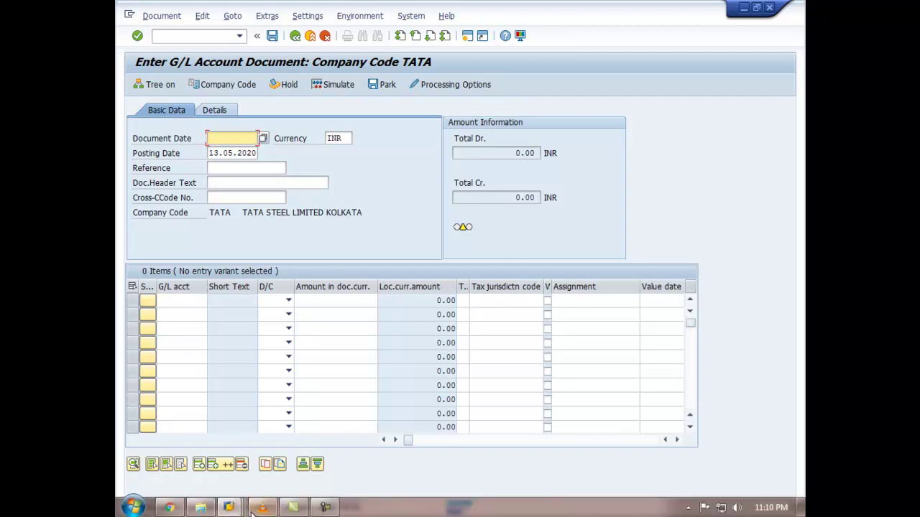
- Rerun FBL3N in the report window to show 40 items, including the 8,365.72 bank credit
mouse_move(230, 507)
click(483, 464)
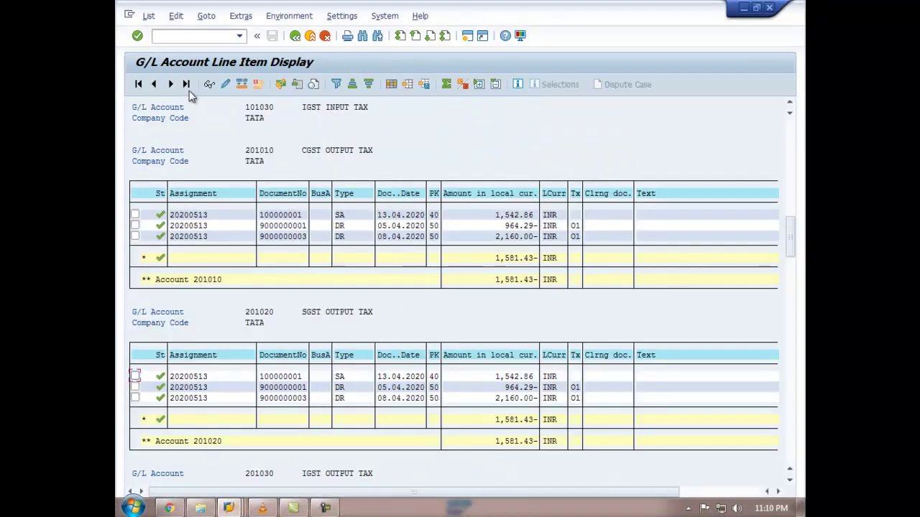
click(199, 37)
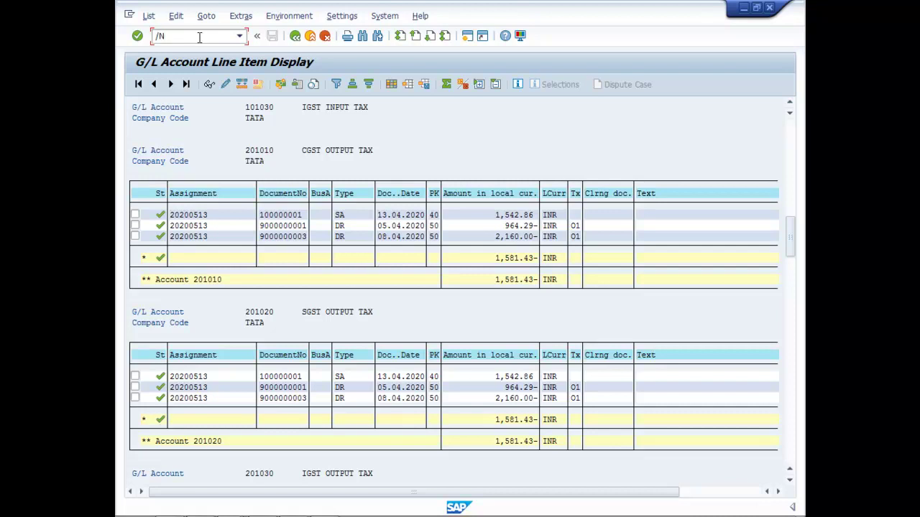
text(/NFBL3N)
key(Return)
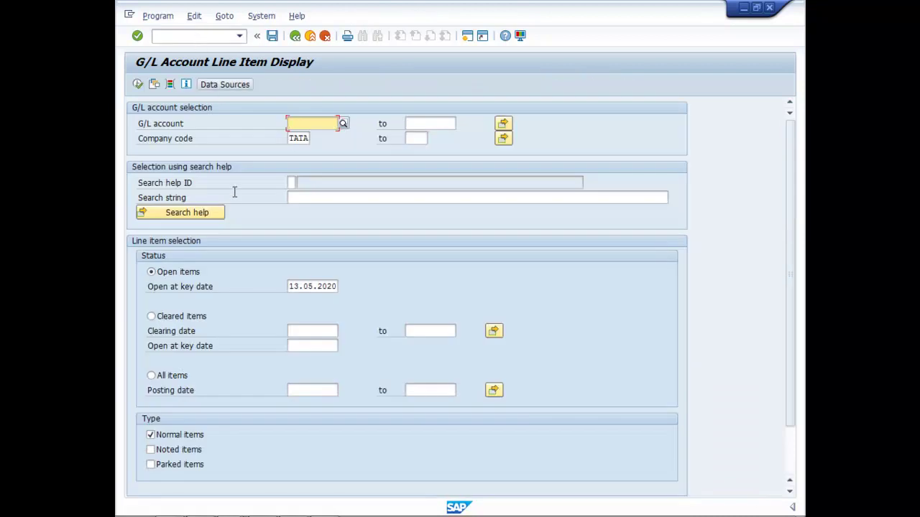
click(138, 84)
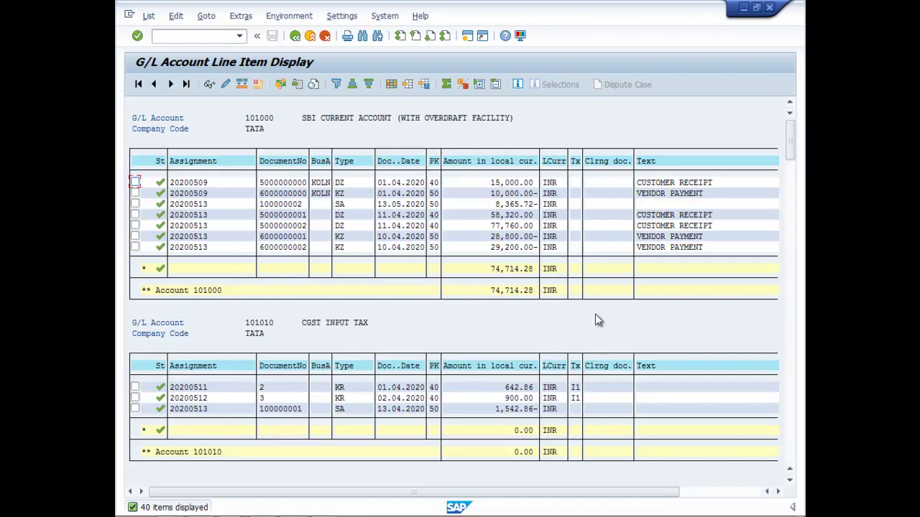
scroll(595, 314, down, 1)
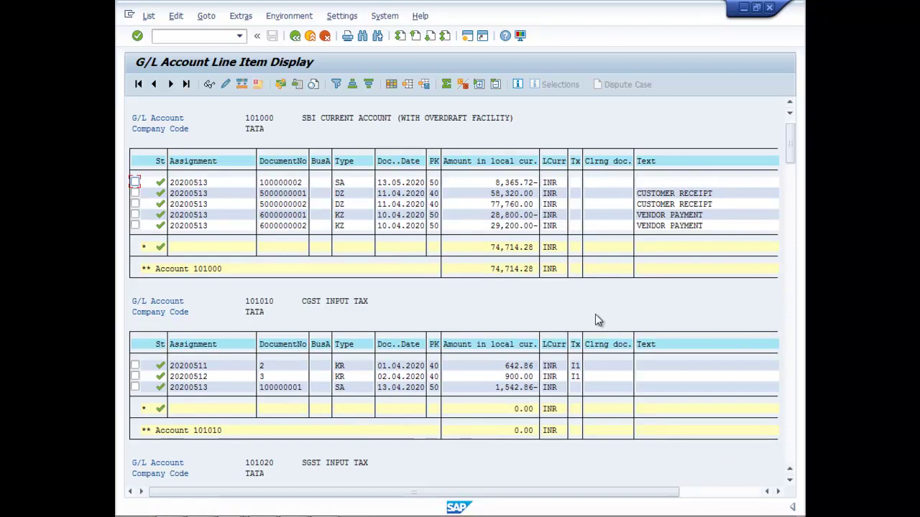
scroll(595, 320, down, 1)
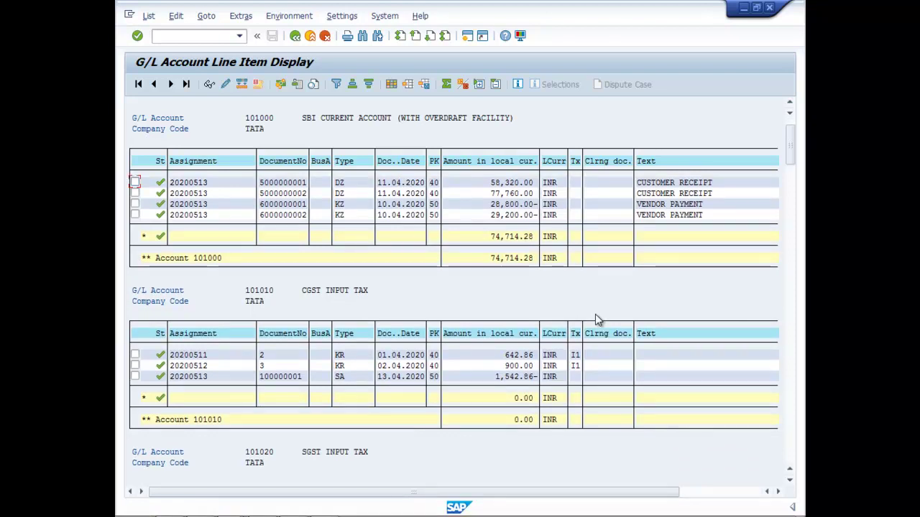
scroll(595, 314, down, 4)
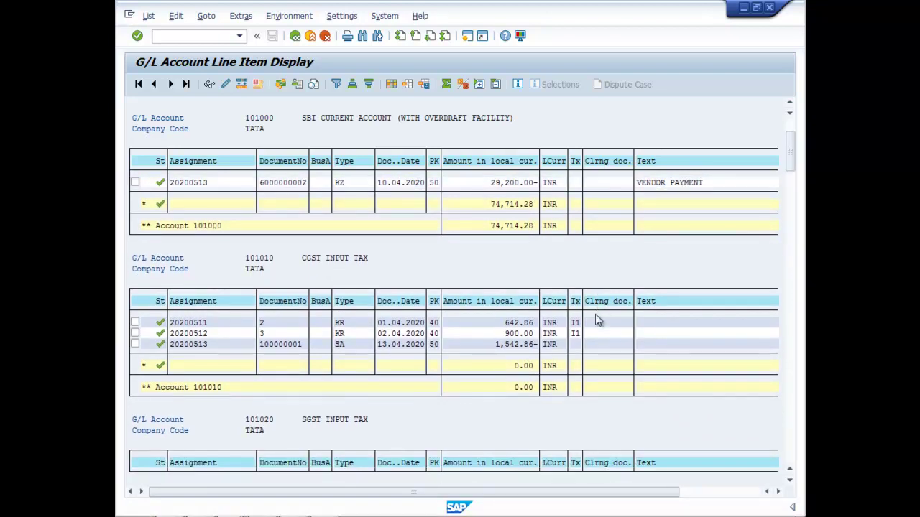
scroll(664, 343, down, 3)
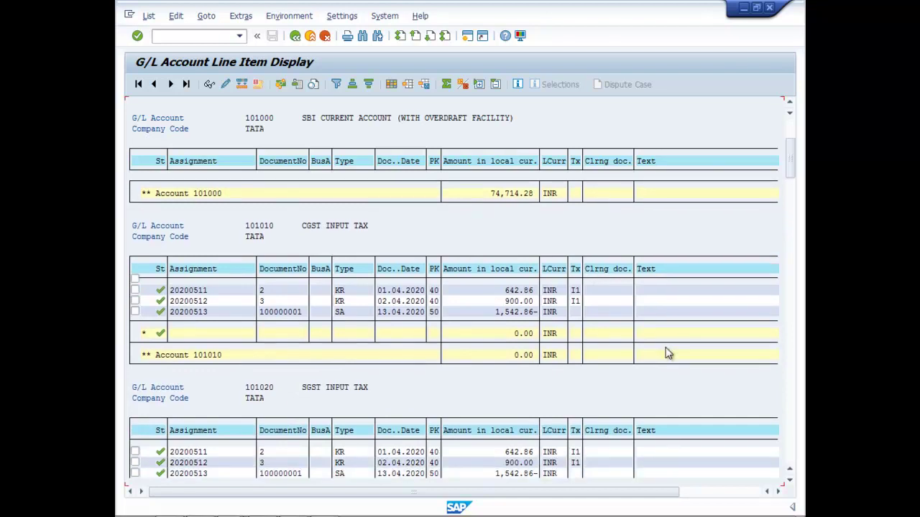
scroll(666, 348, down, 5)
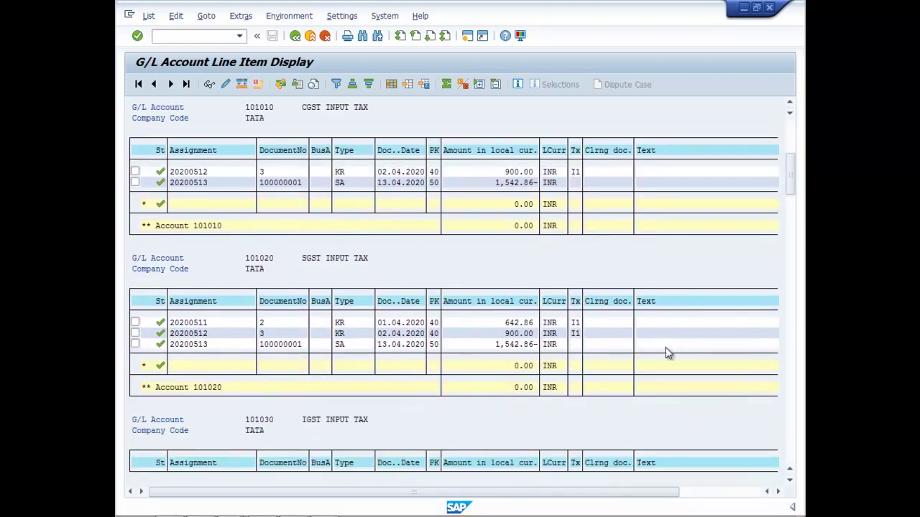
scroll(665, 348, down, 3)
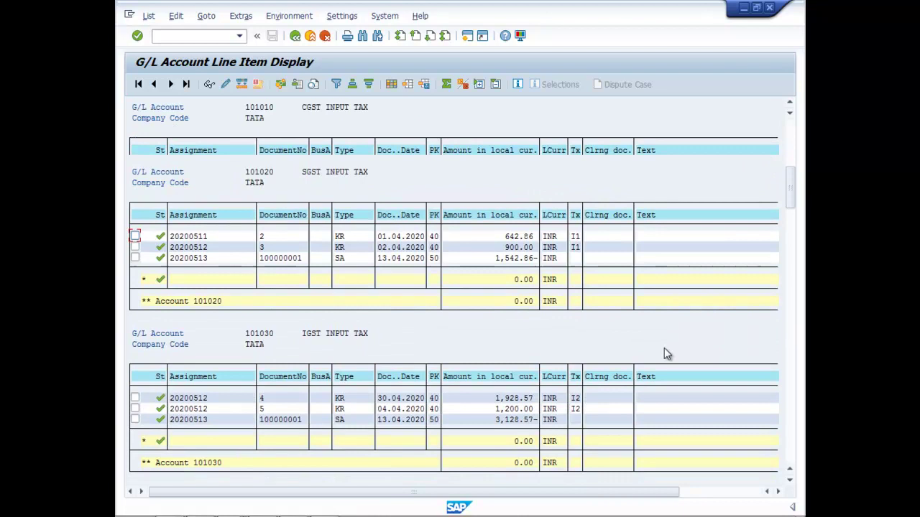
scroll(664, 353, down, 3)
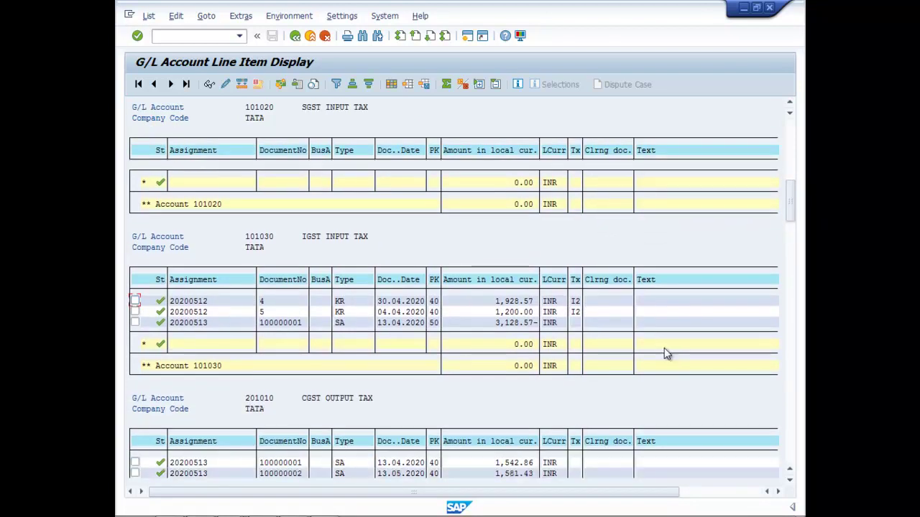
scroll(664, 351, down, 2)
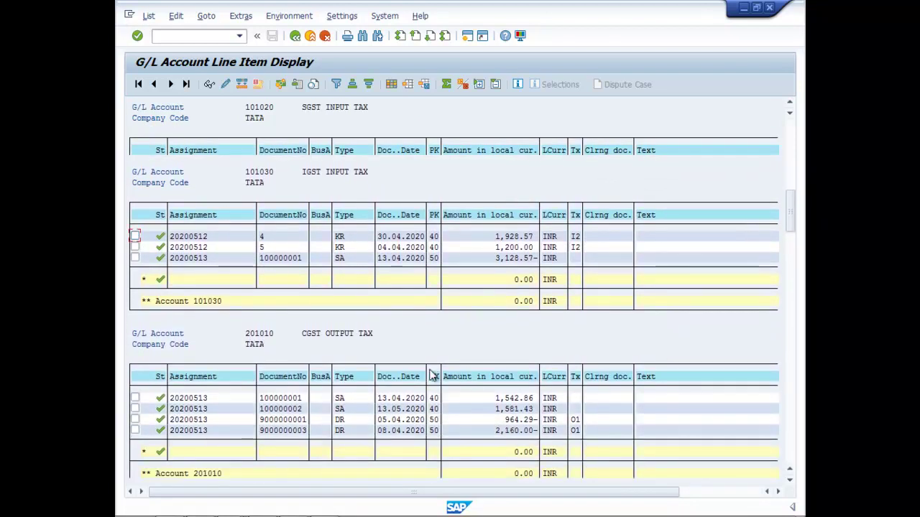
scroll(693, 423, down, 3)
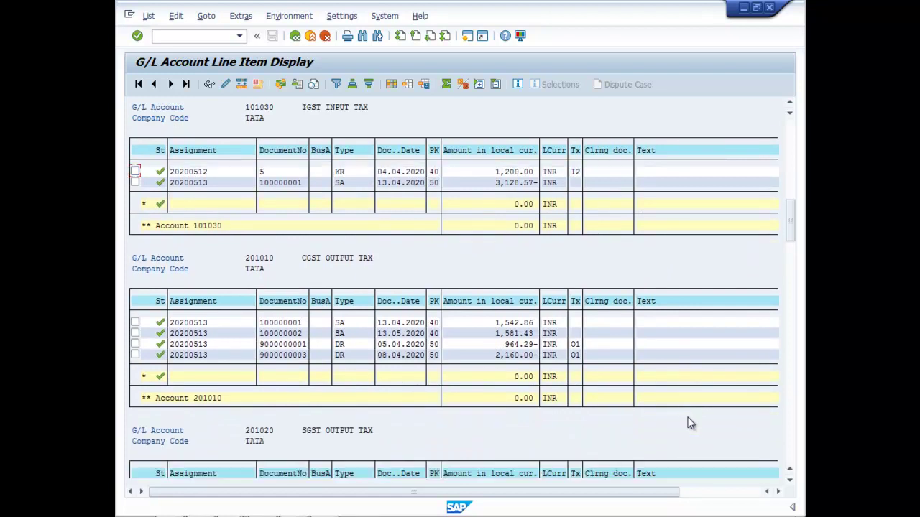
scroll(686, 421, down, 3)
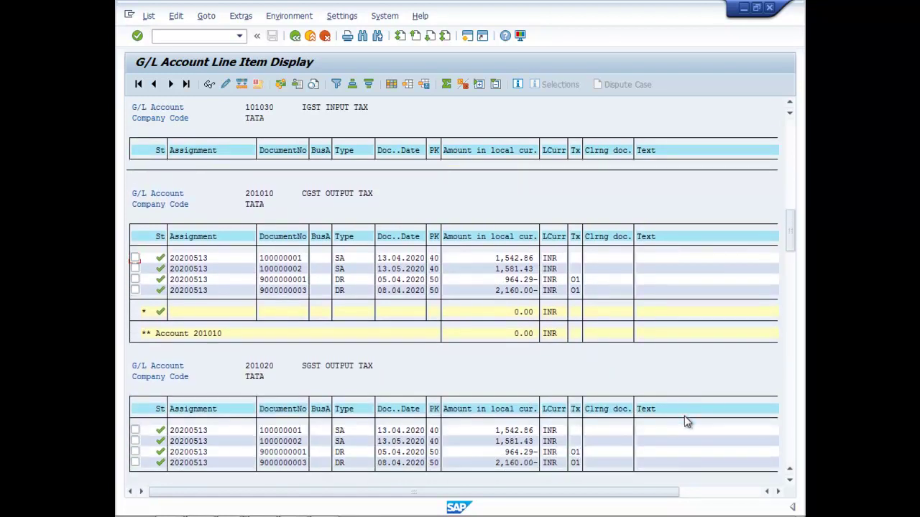
scroll(687, 423, down, 3)
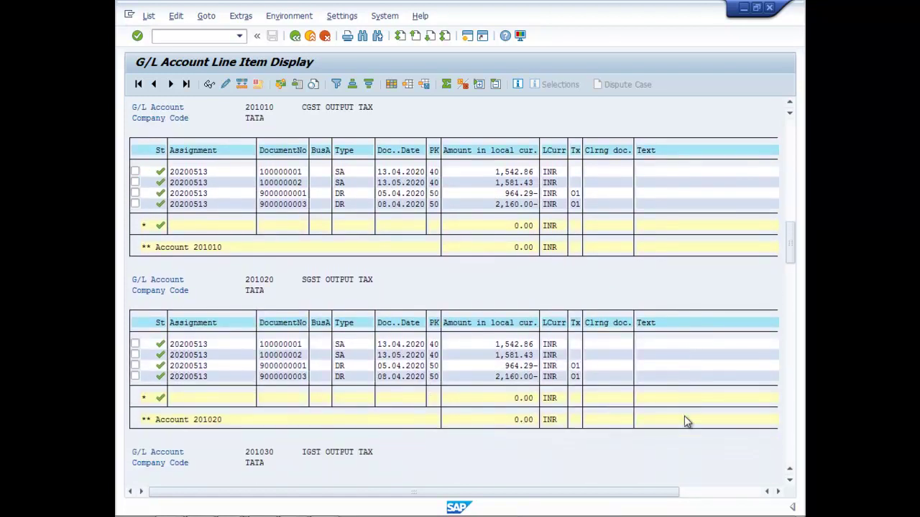
scroll(686, 422, down, 3)
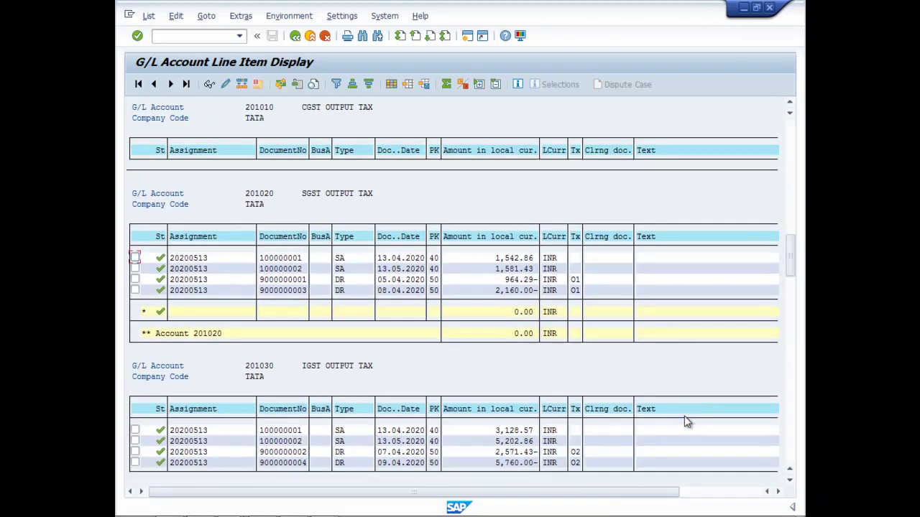
scroll(686, 422, down, 2)
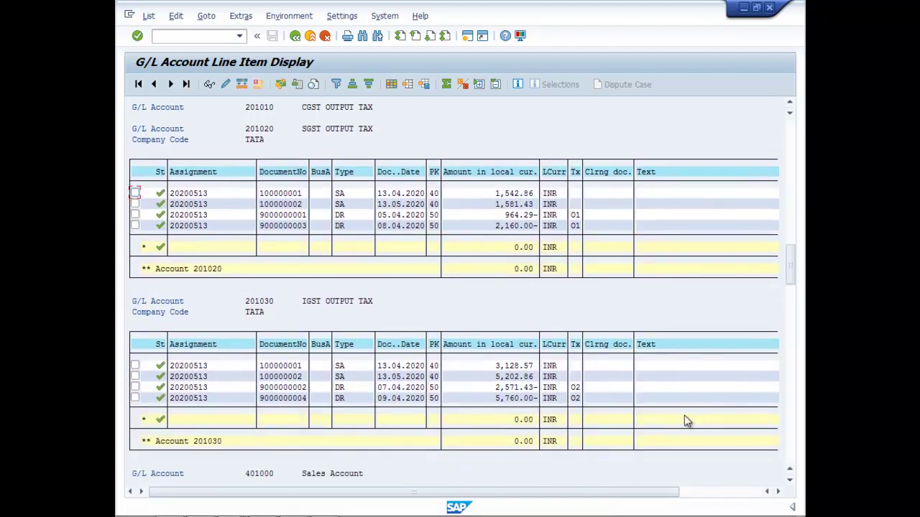